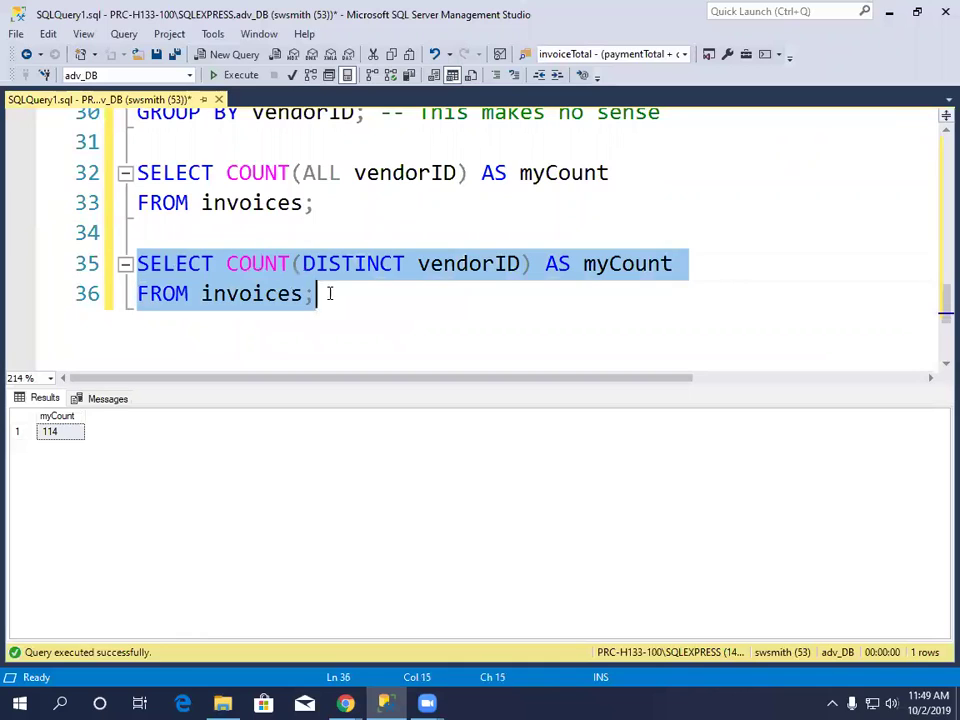
Run the selected COUNT(DISTINCT vendorID) query on the invoices table and deselect it
click(230, 75)
click(358, 195)
click(623, 170)
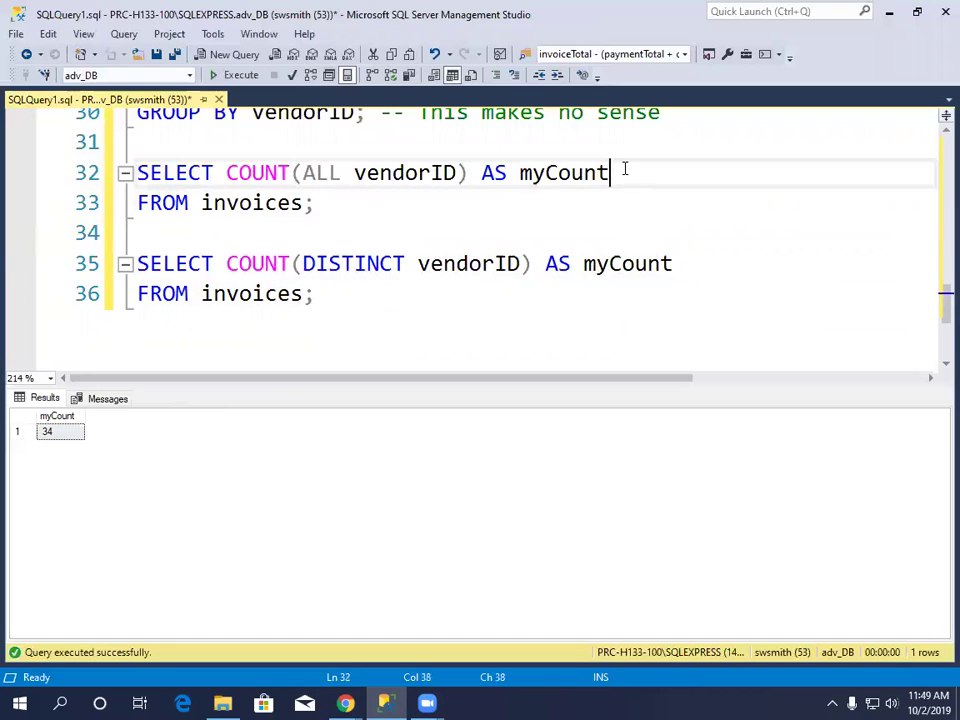
Run only the COUNT(ALL vendorID) query on the invoices table
click(152, 173)
shift+click(339, 204)
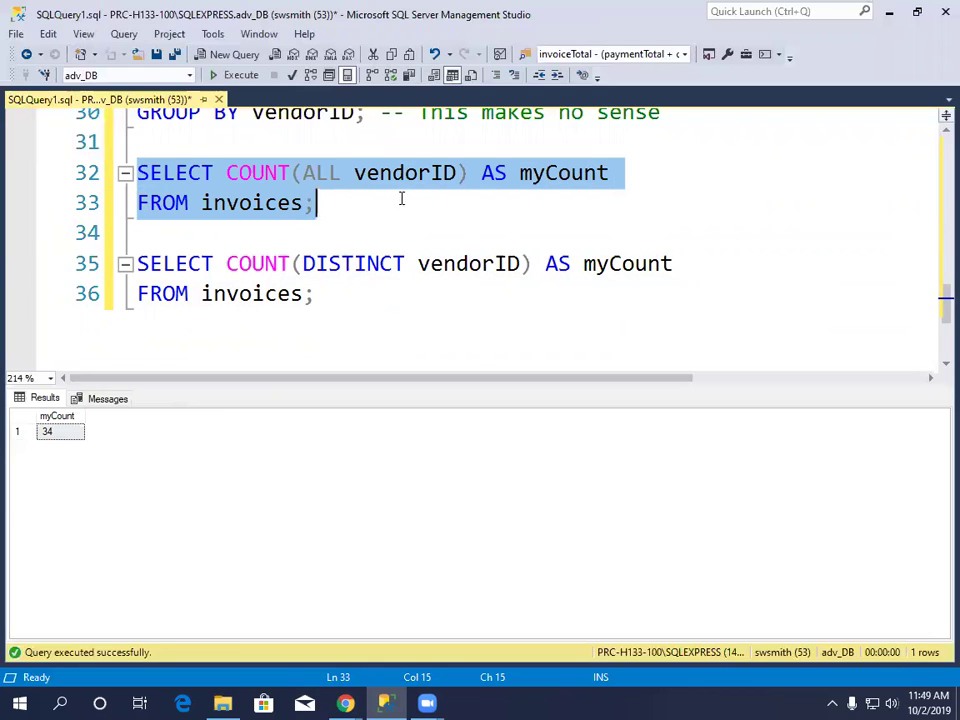
click(246, 80)
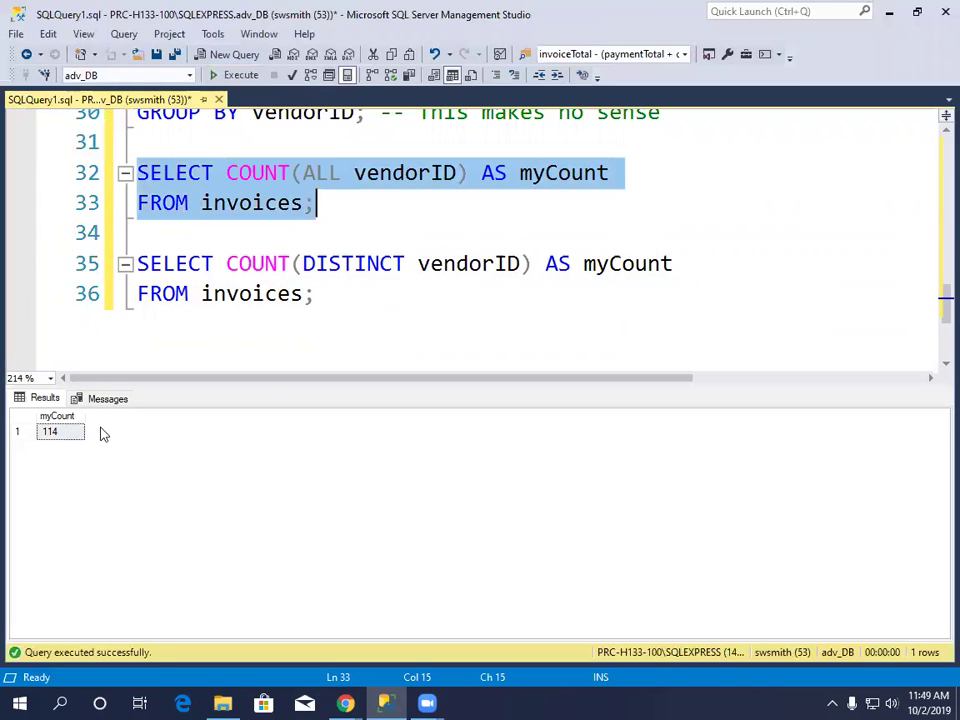
click(414, 230)
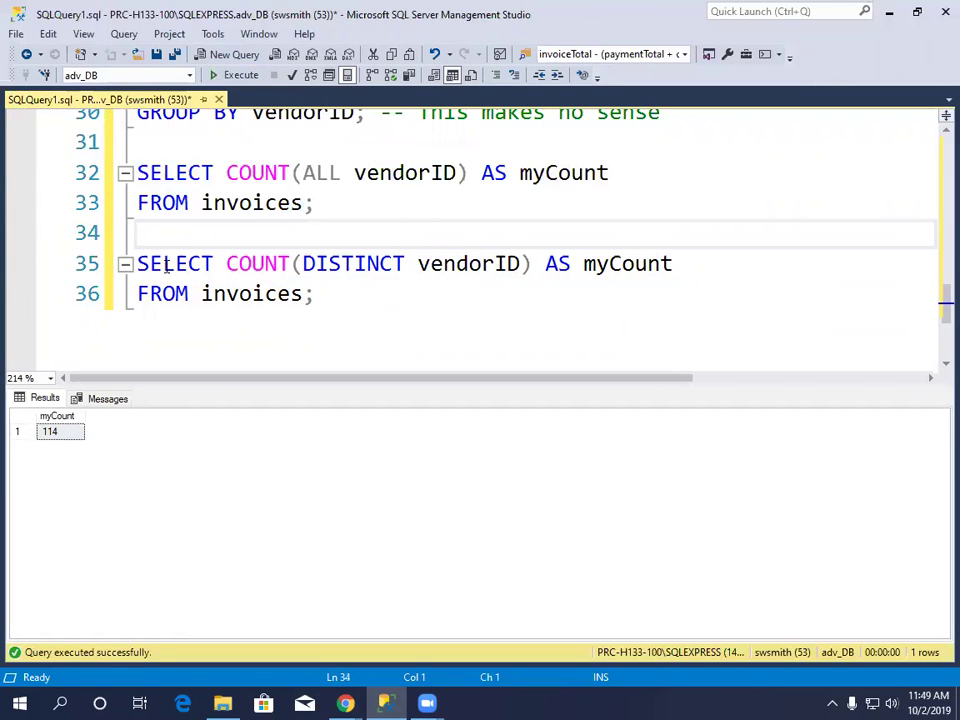
Rerun only the COUNT(DISTINCT vendorID) query and compare its argument with the one in the COUNT(ALL vendorID) query
drag(140, 263, 336, 296)
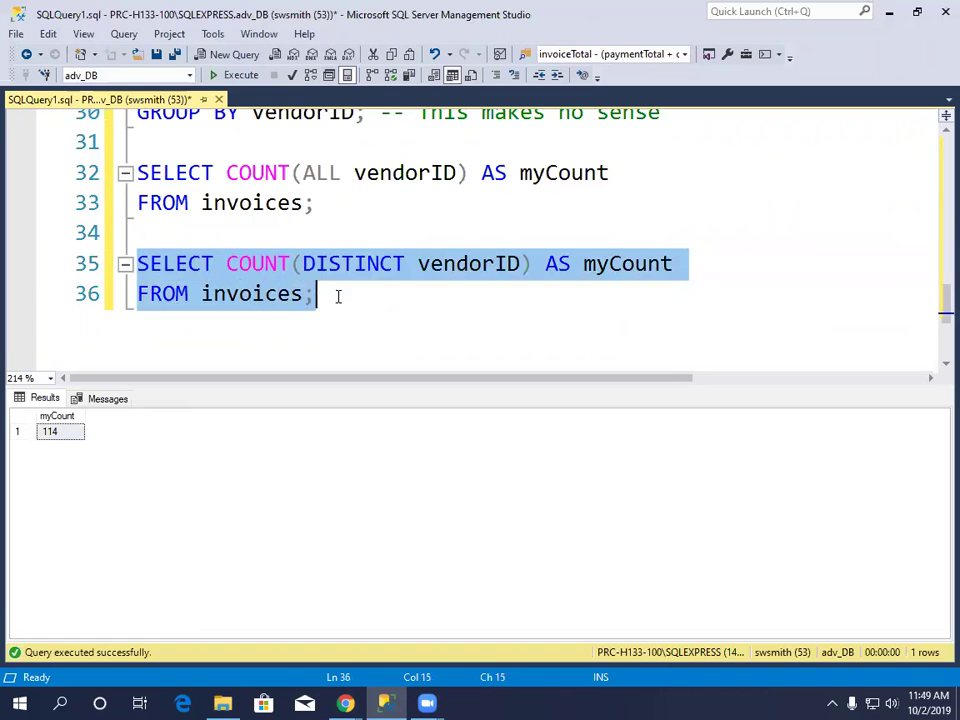
click(250, 78)
drag(341, 173, 303, 173)
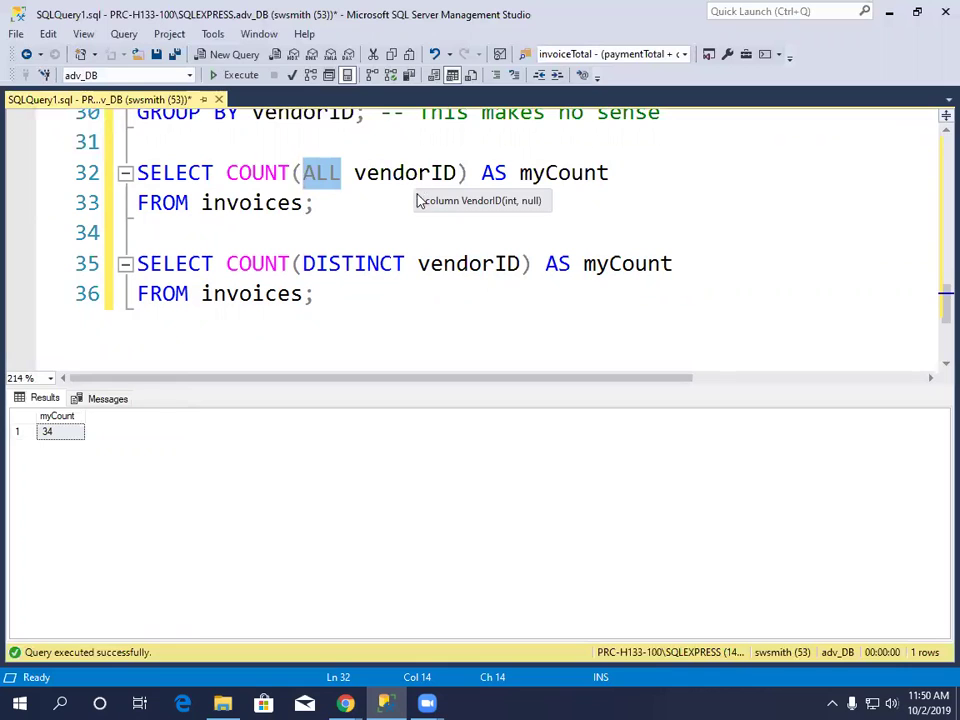
click(328, 263)
drag(303, 263, 520, 263)
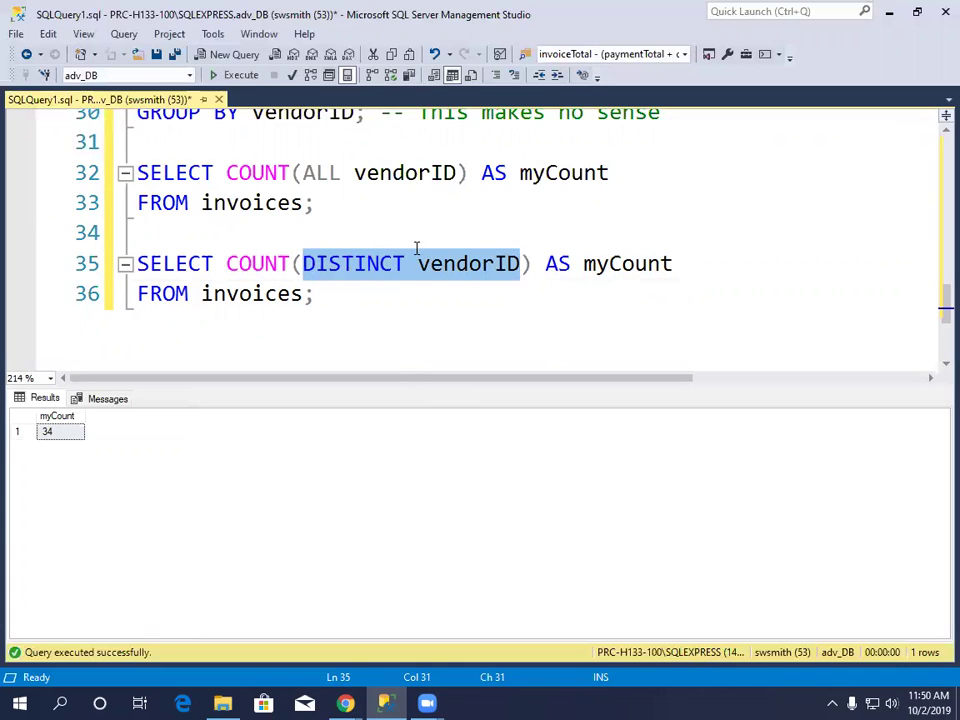
scroll(349, 266, down, 1)
scroll(342, 272, up, 1)
click(349, 296)
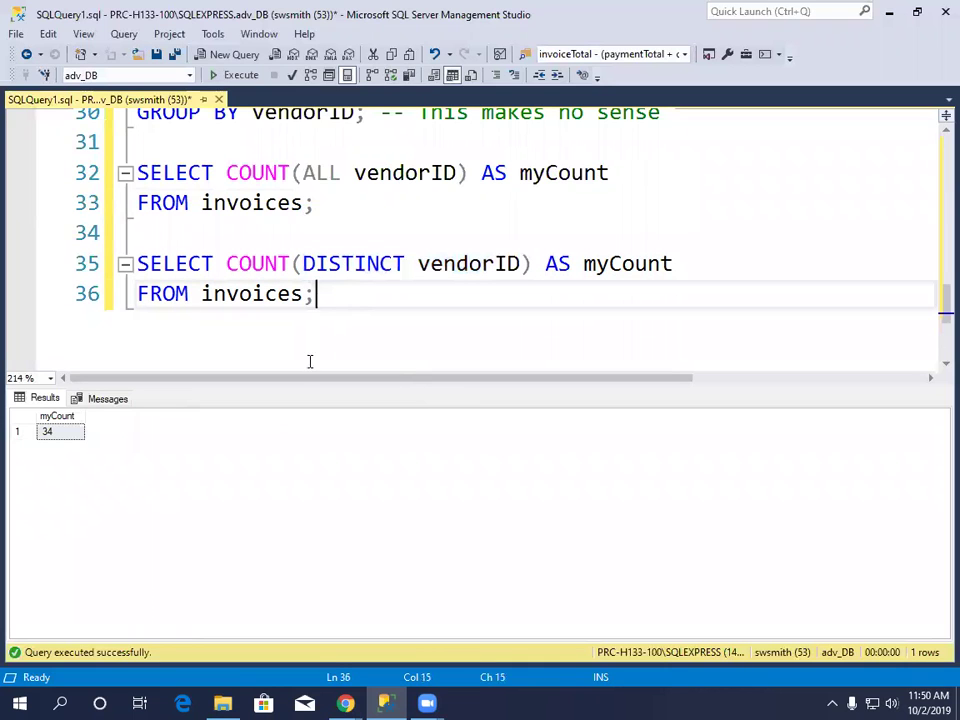
Switch to the aggregate functions course page in Chrome and advance to the mod_07_page3_Group_By page
mouse_move(345, 703)
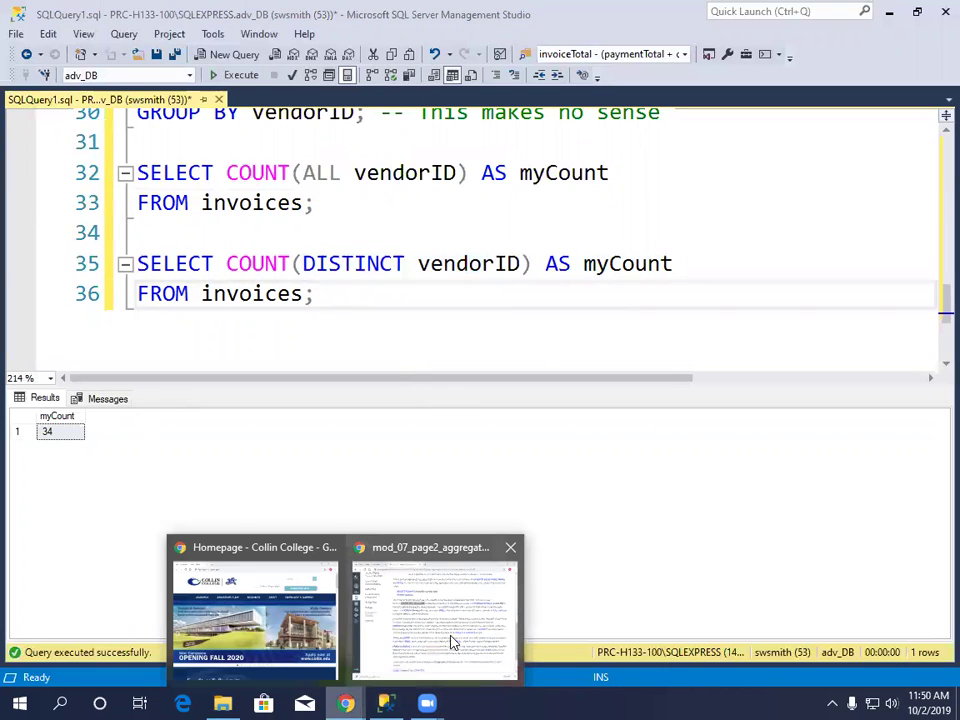
mouse_move(452, 641)
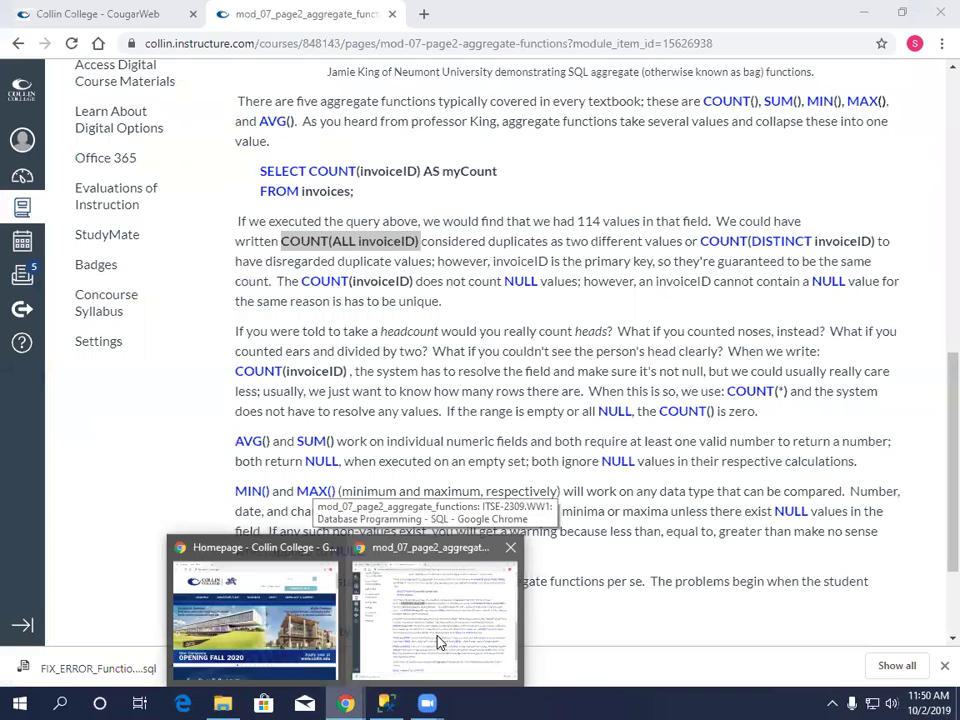
click(437, 641)
scroll(486, 437, down, 3)
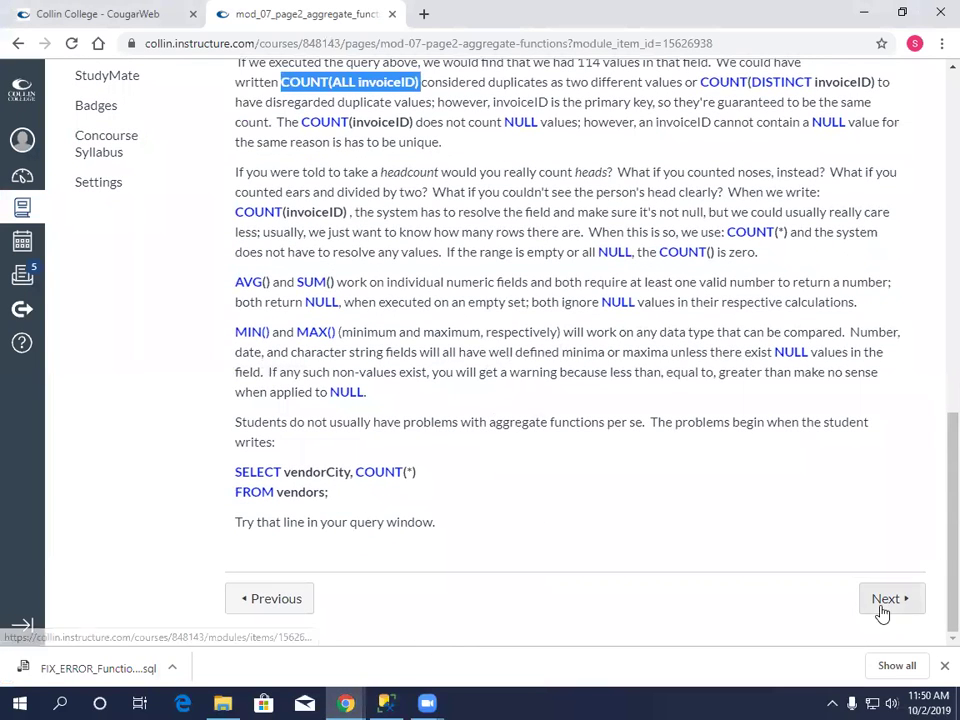
click(886, 599)
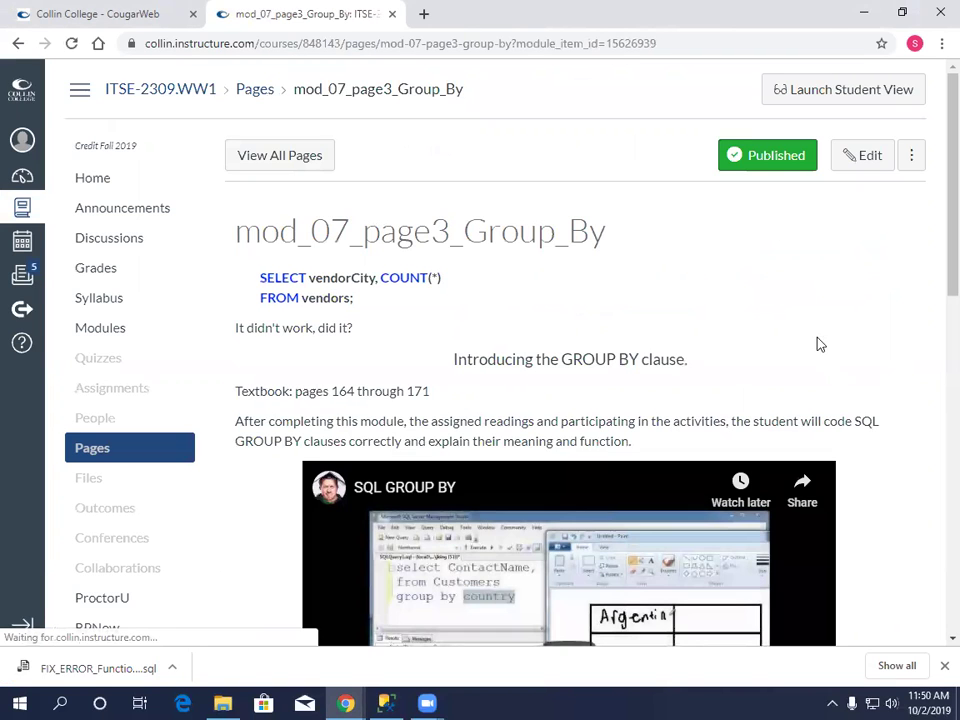
scroll(802, 330, down, 3)
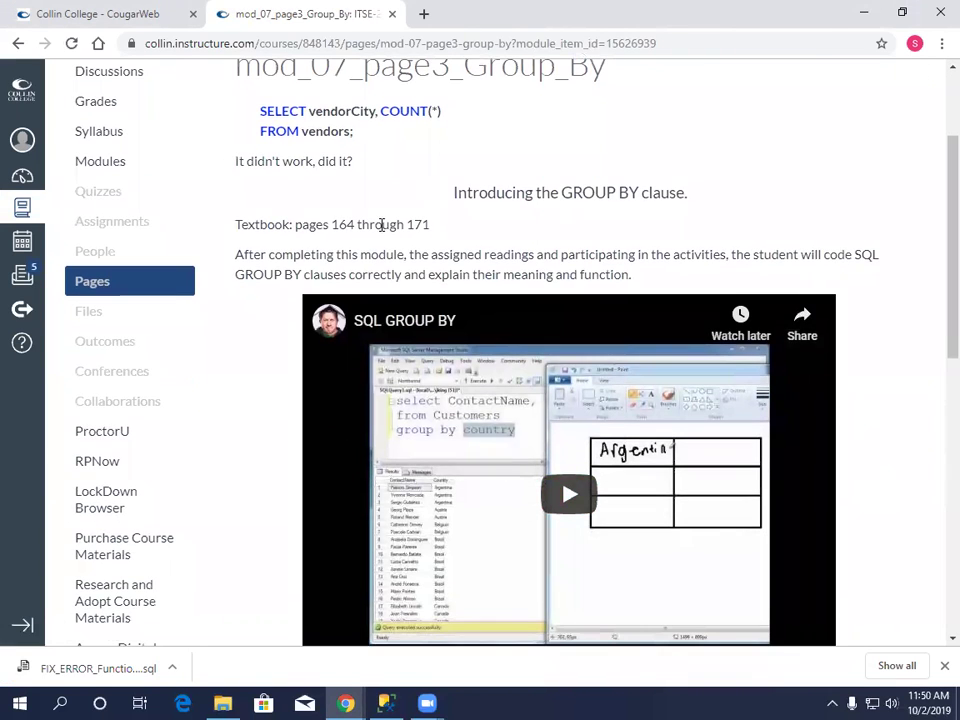
scroll(388, 146, up, 3)
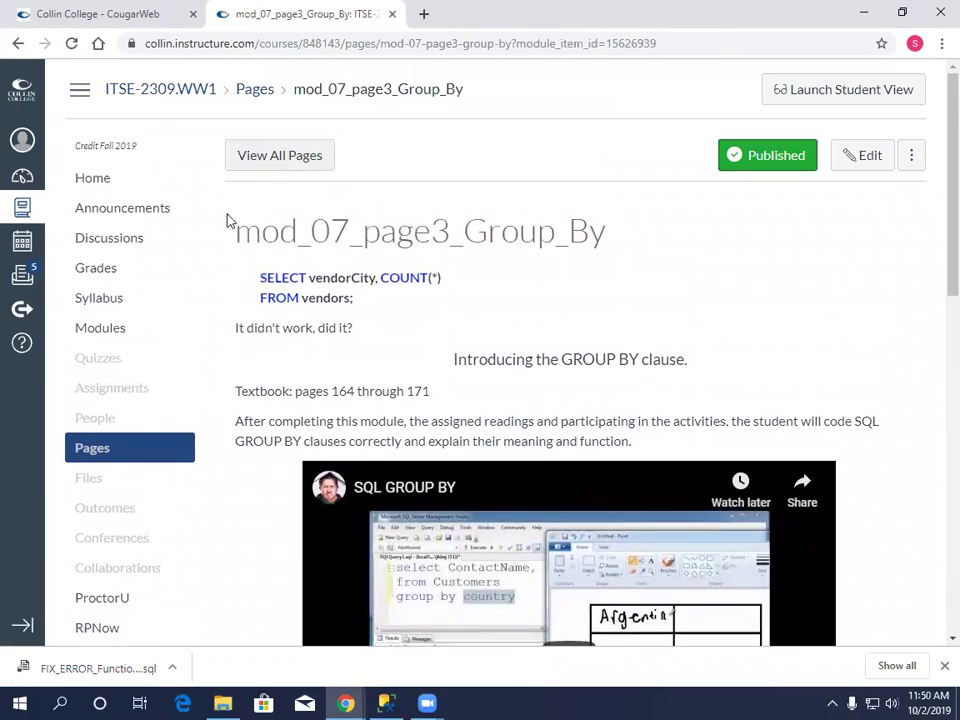
Open mod_07_assignment from the Data Aggregation (Chapter Five) module in the course's module list
click(114, 331)
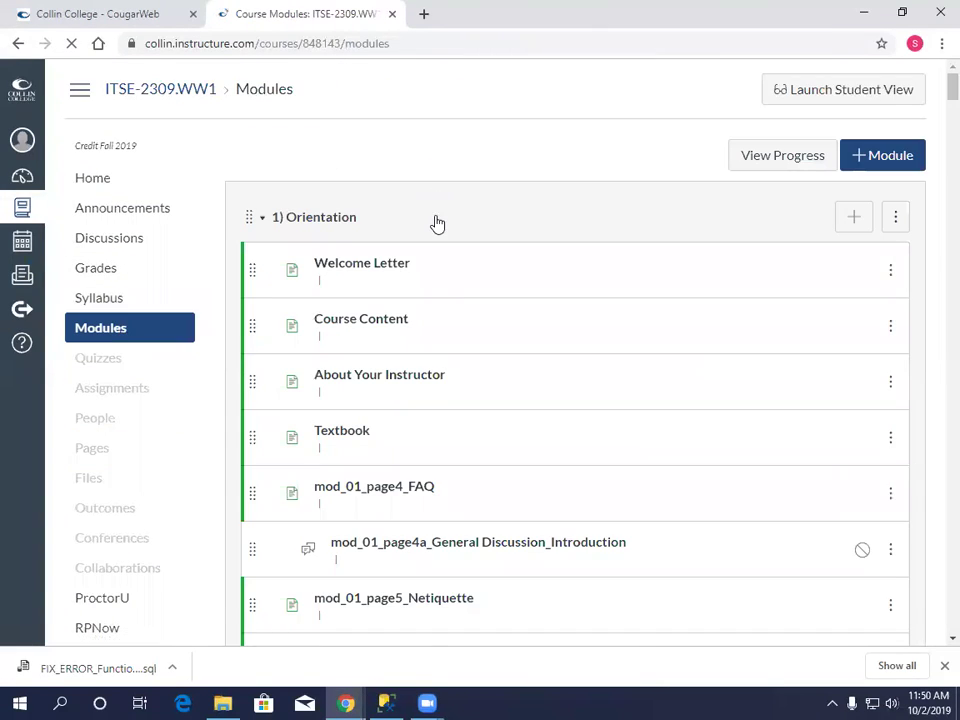
scroll(435, 222, down, 15)
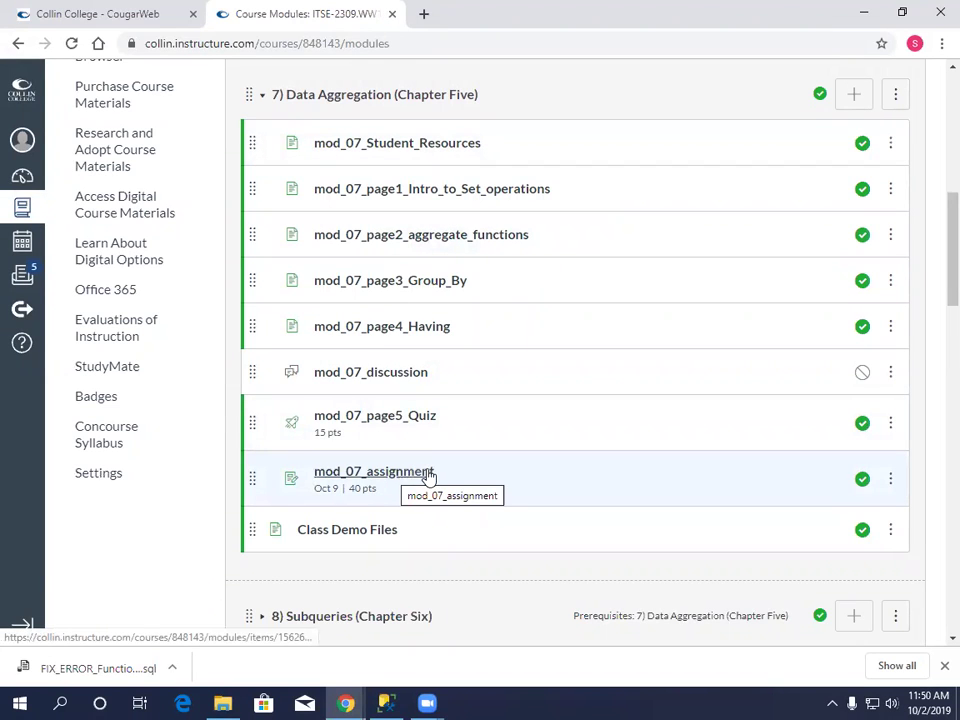
click(365, 476)
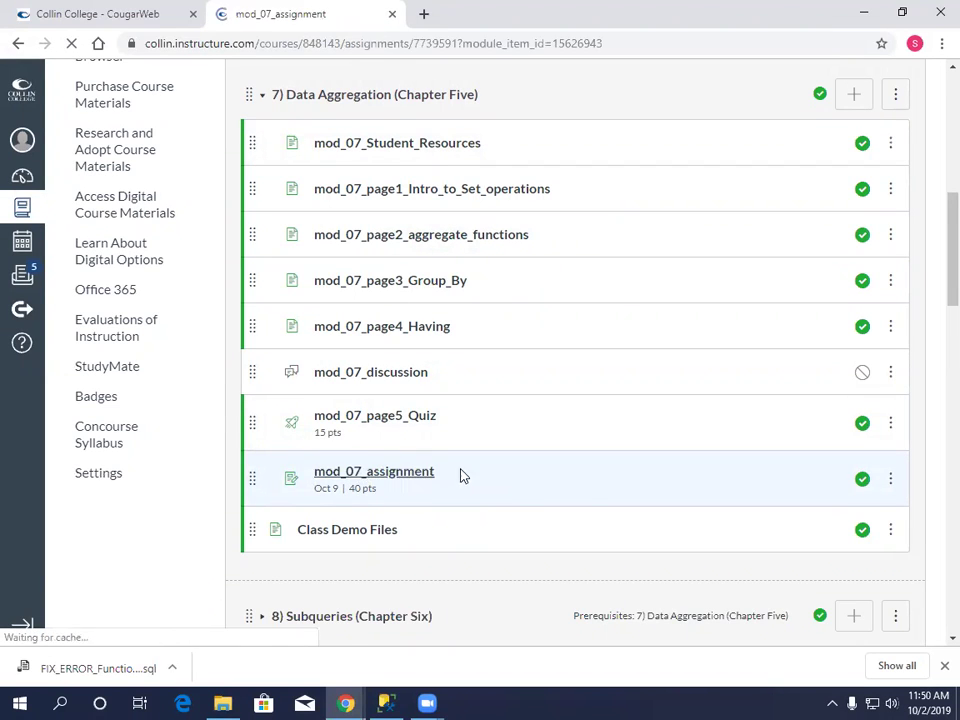
Look through the Chapter Five exercises in the assignment and return to its beginning
scroll(485, 438, down, 2)
scroll(487, 431, down, 10)
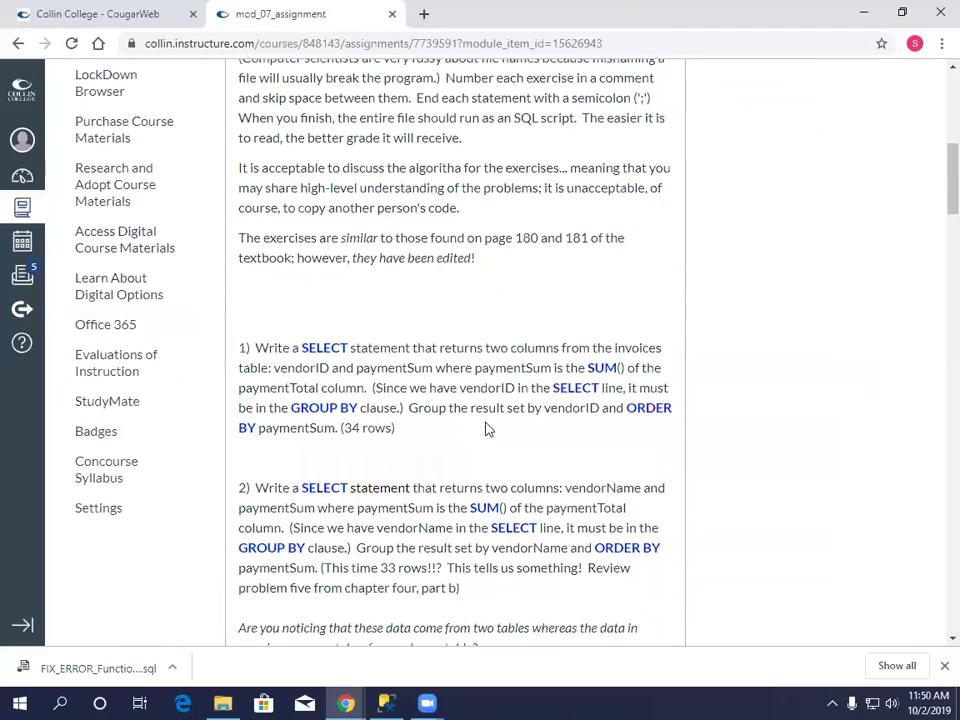
scroll(487, 424, down, 15)
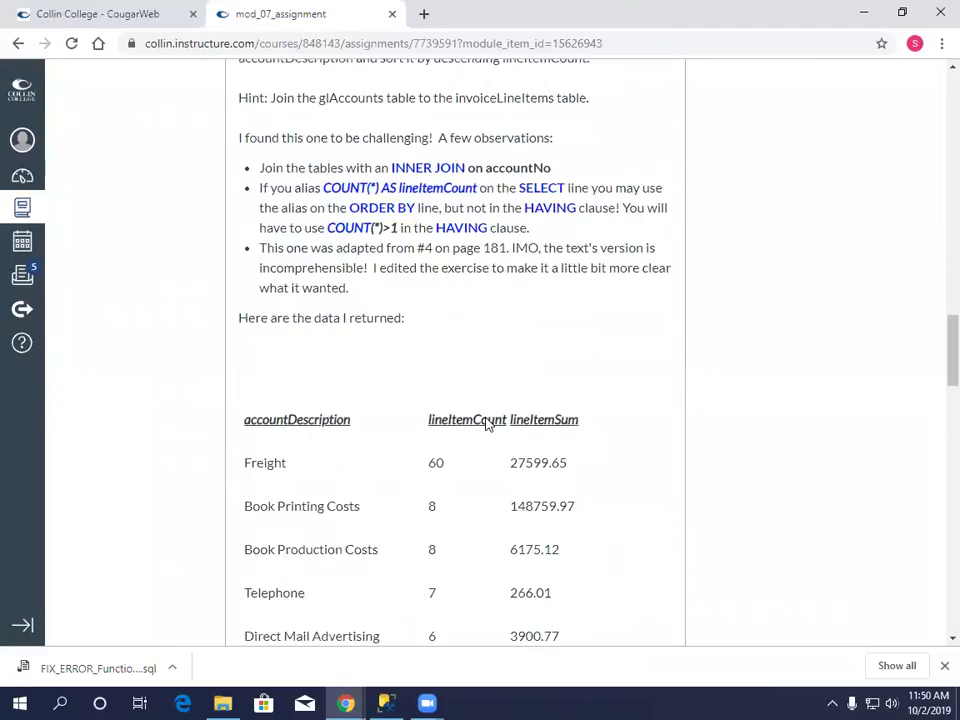
scroll(487, 424, down, 10)
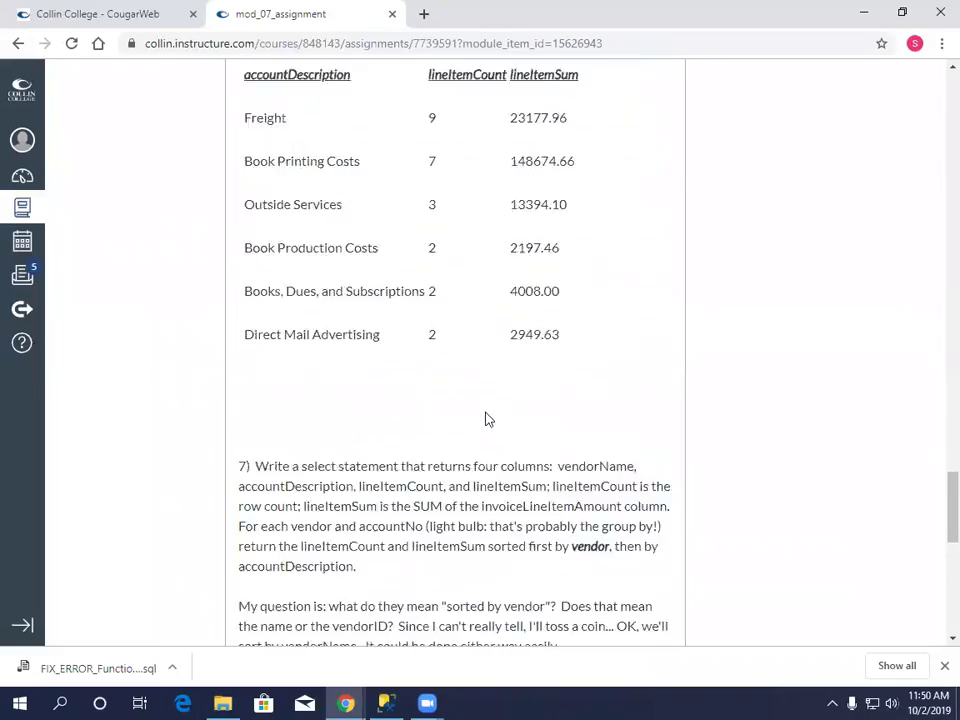
scroll(495, 395, up, 1)
scroll(504, 362, up, 20)
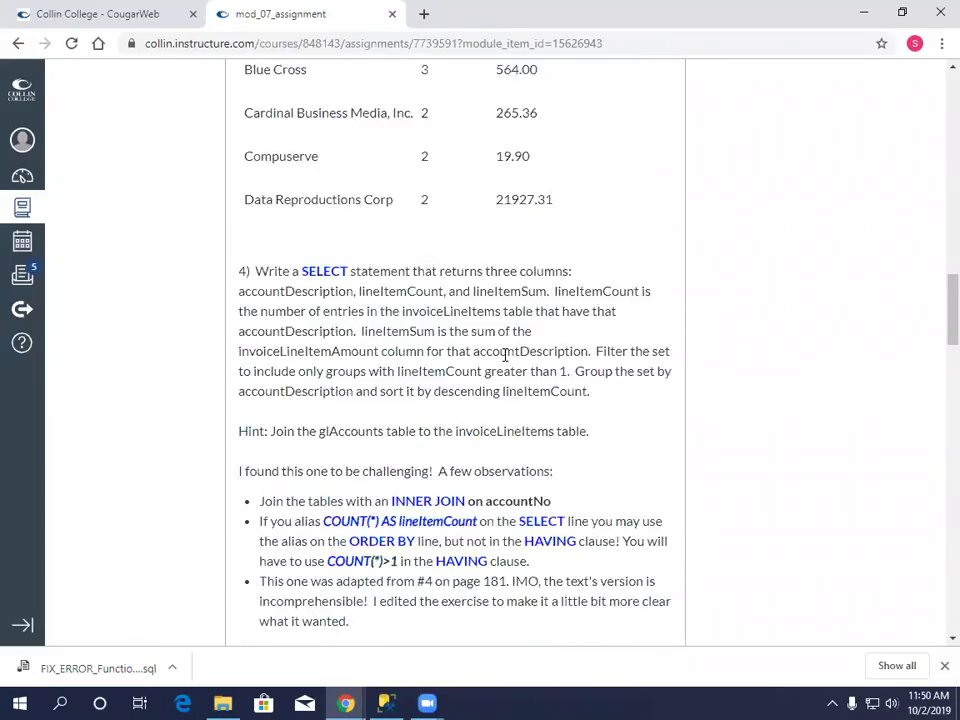
scroll(505, 355, up, 1)
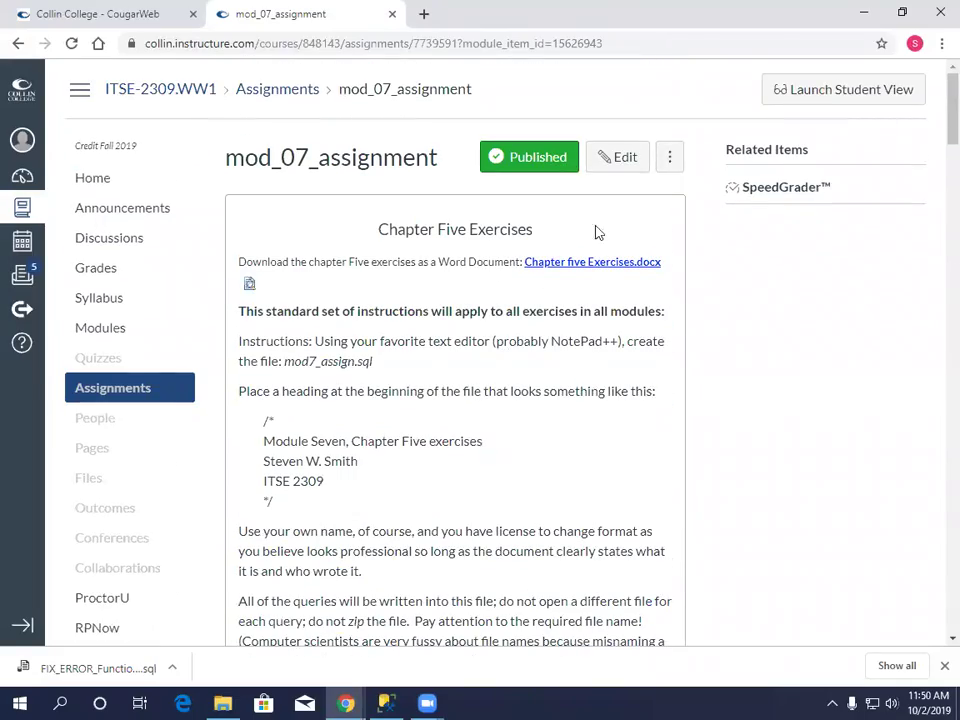
Open mod_07_assignment for editing, check its due date and save the assignment
click(617, 157)
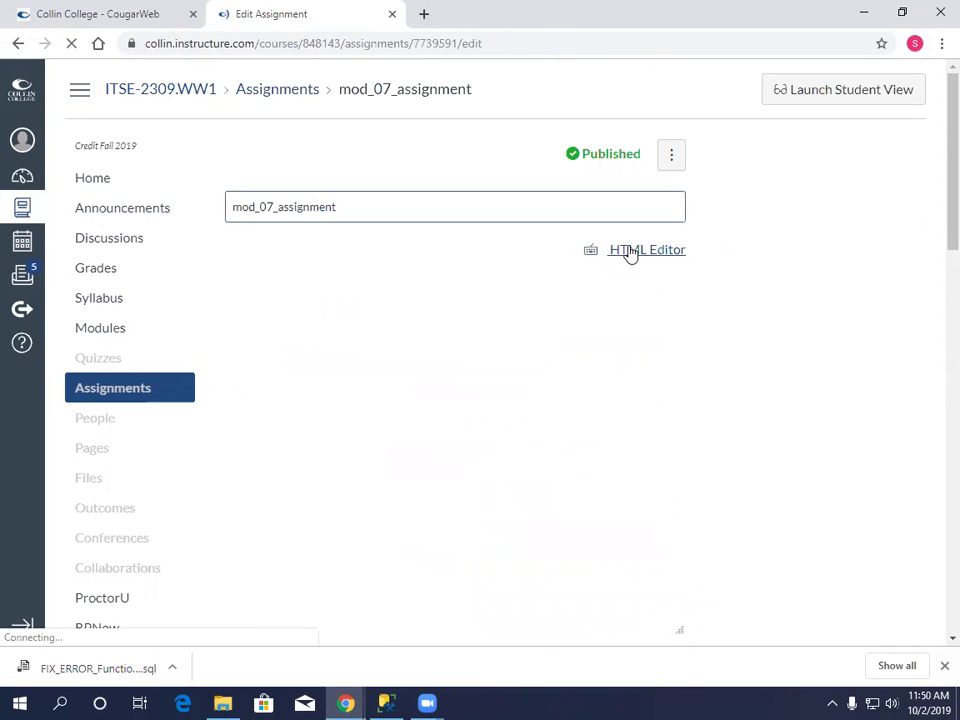
scroll(452, 293, down, 5)
scroll(452, 293, down, 8)
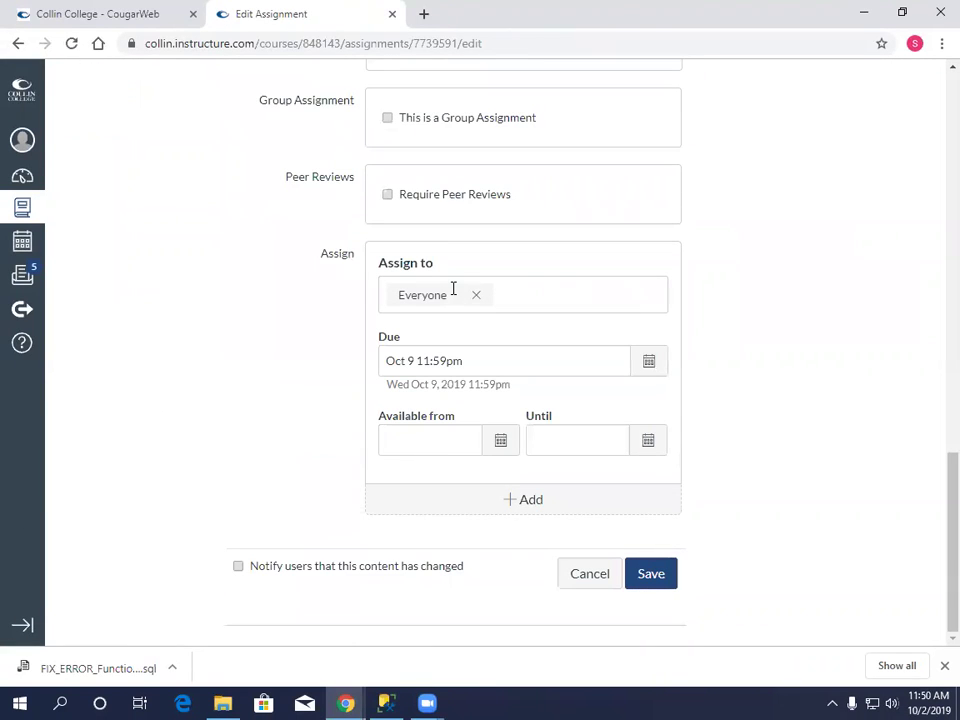
click(495, 365)
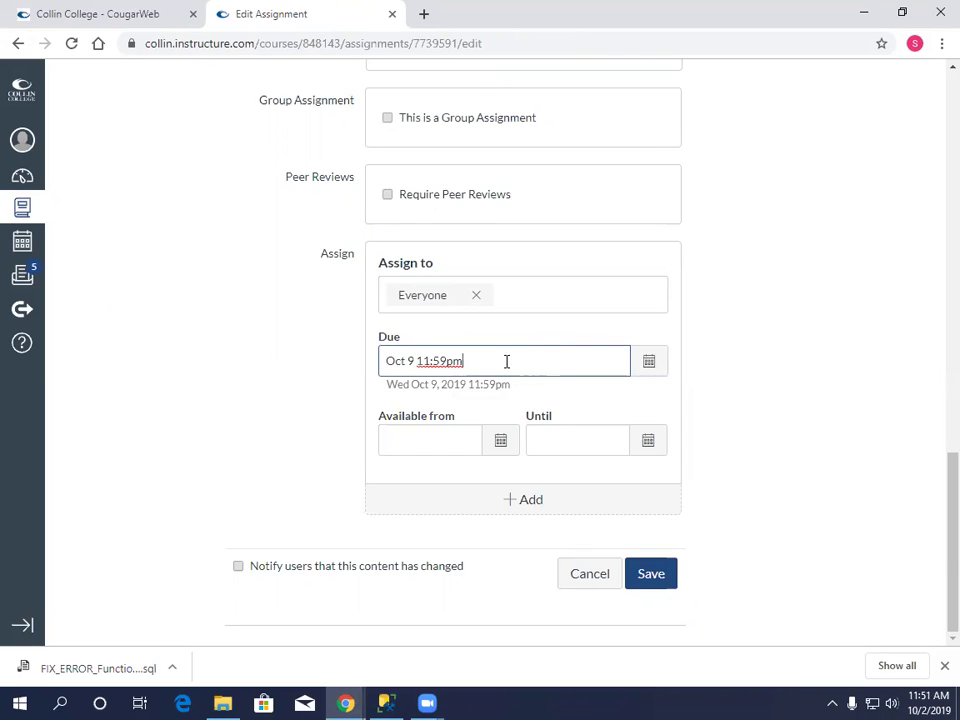
click(646, 576)
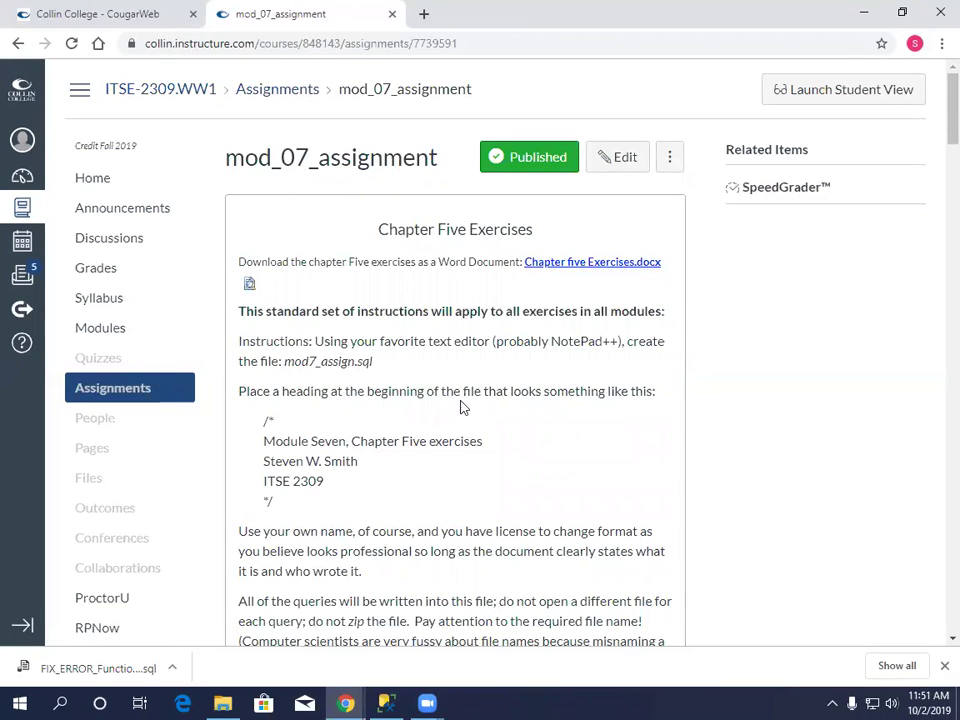
Return to the course's module list and collapse the 7) Data Aggregation (Chapter Five) module
click(386, 700)
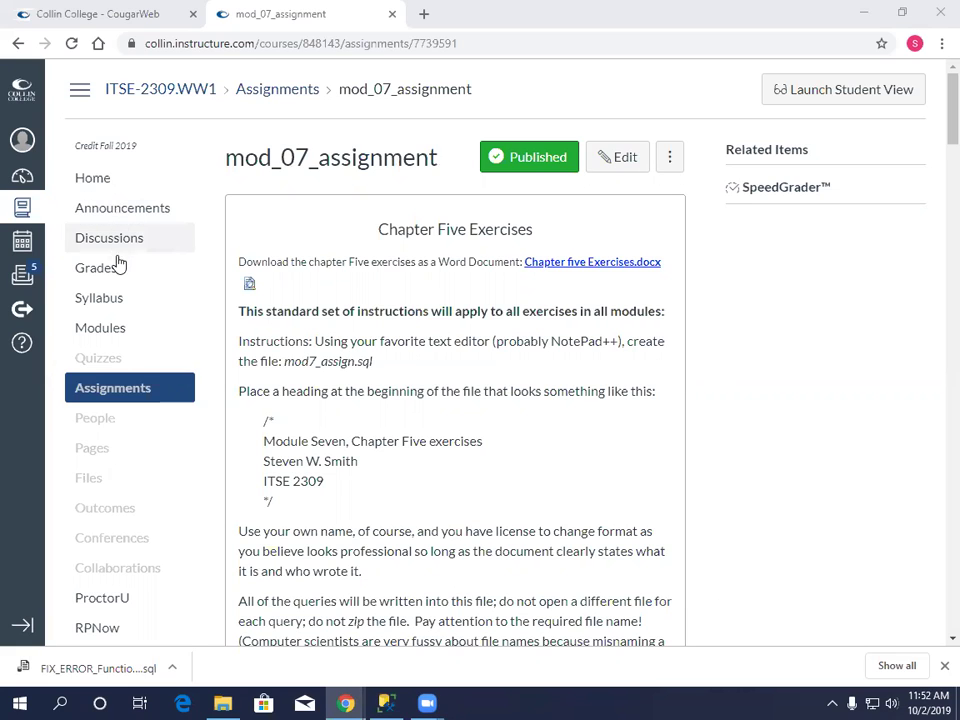
click(115, 328)
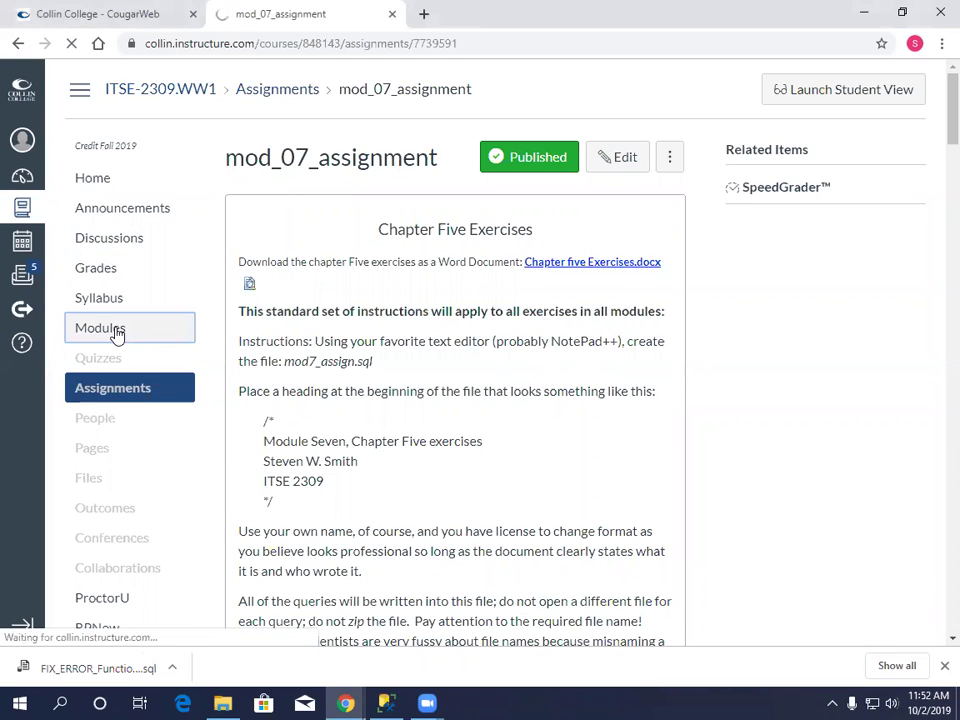
scroll(440, 232, down, 3)
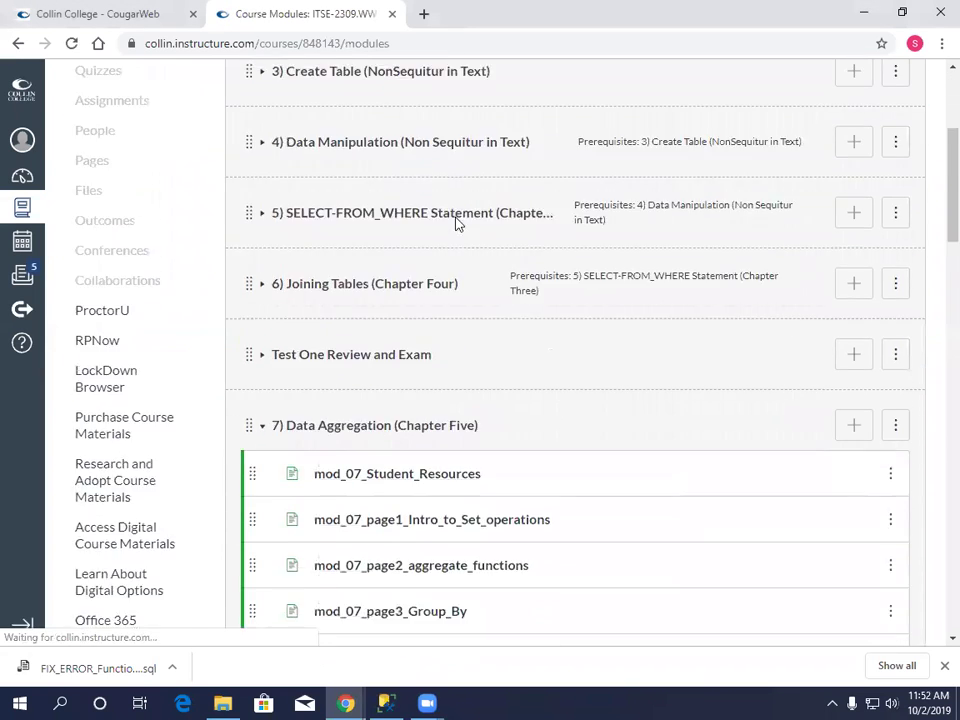
scroll(455, 222, down, 3)
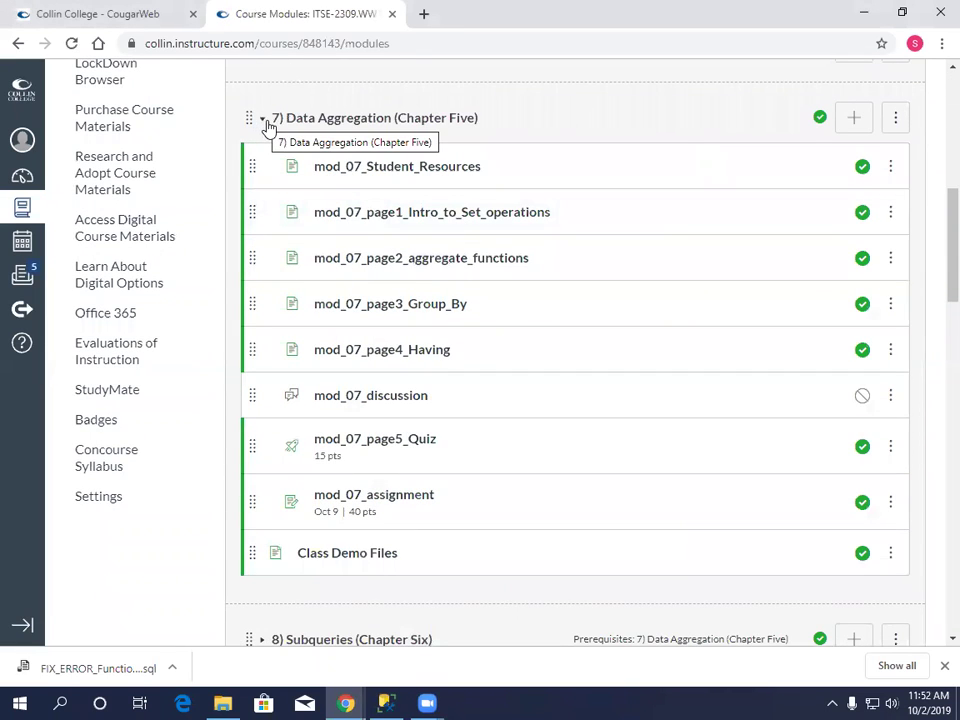
click(265, 122)
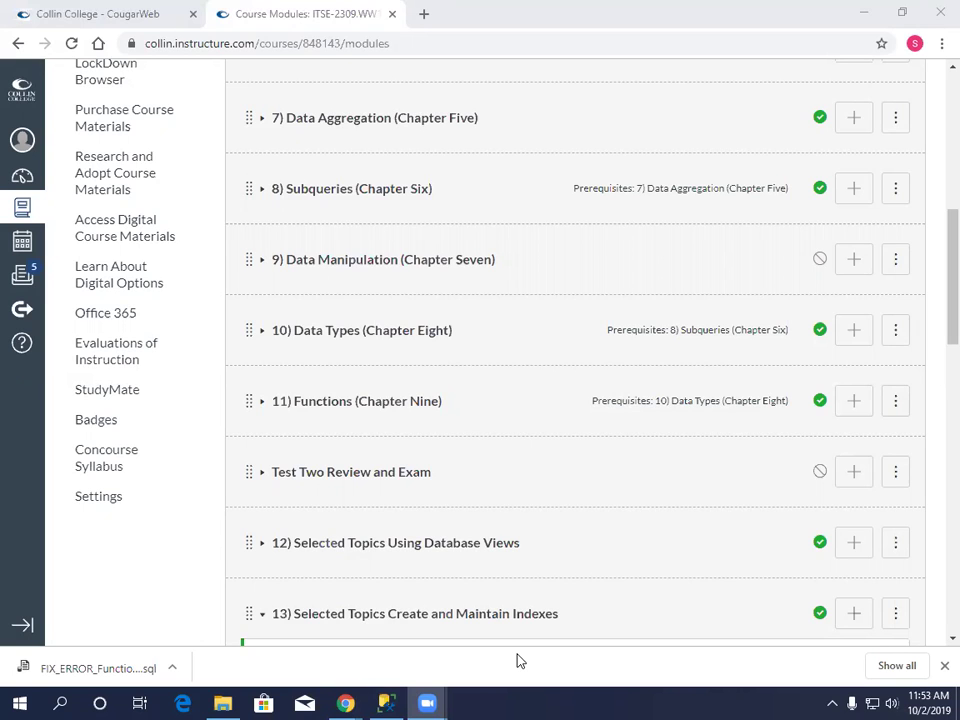
Switch to SQL Server Management Studio and place the cursor at the end of the first SELECT COUNT(vendorID) line in the script
click(386, 703)
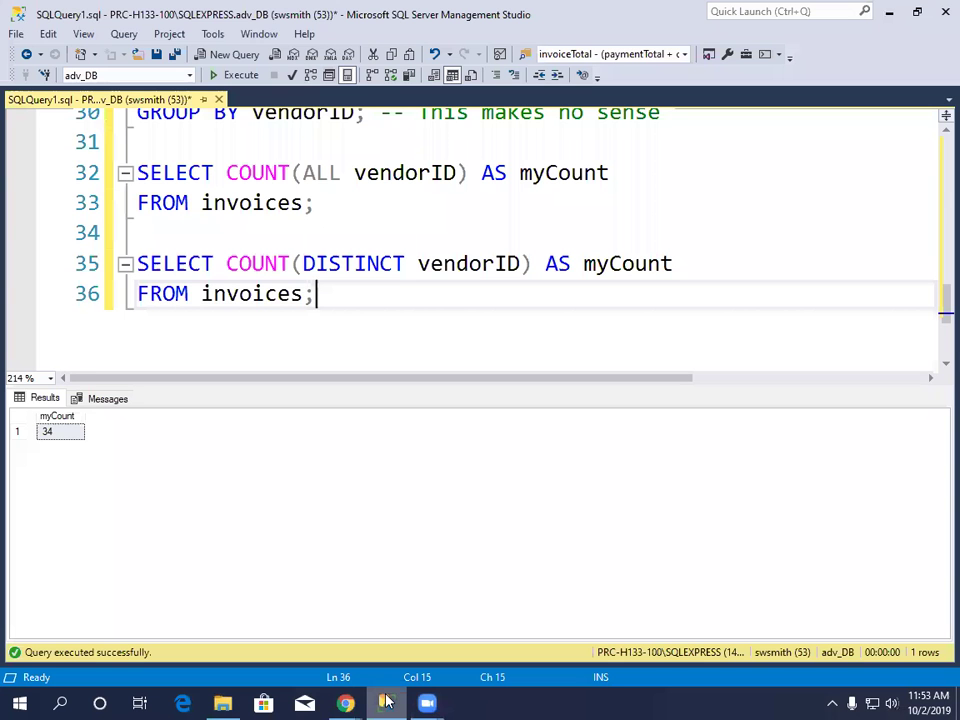
click(816, 197)
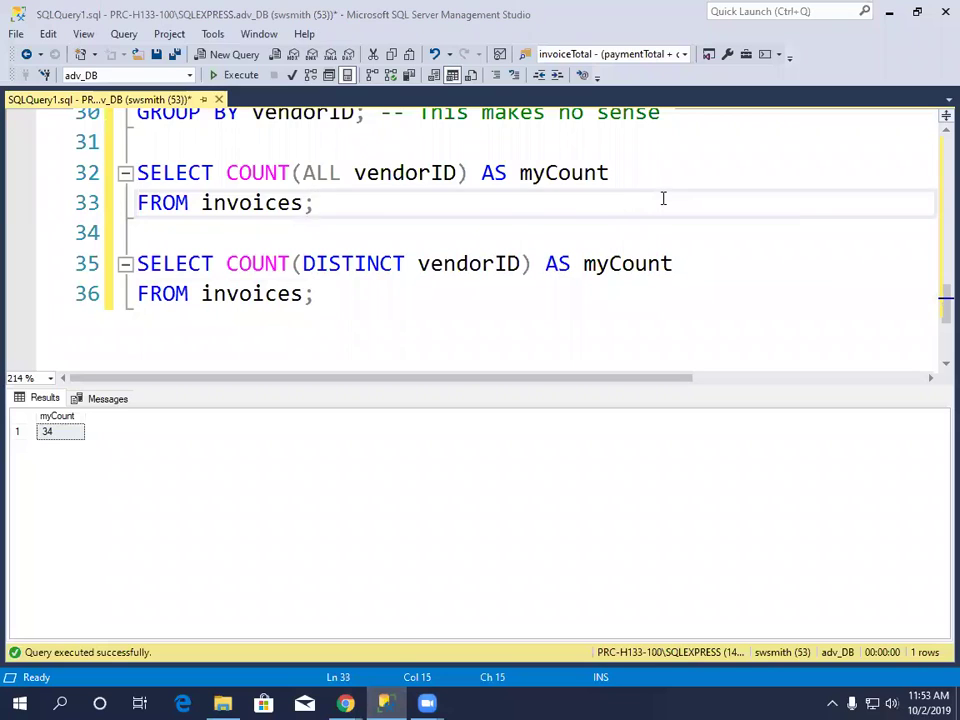
scroll(655, 193, up, 1)
scroll(655, 195, up, 9)
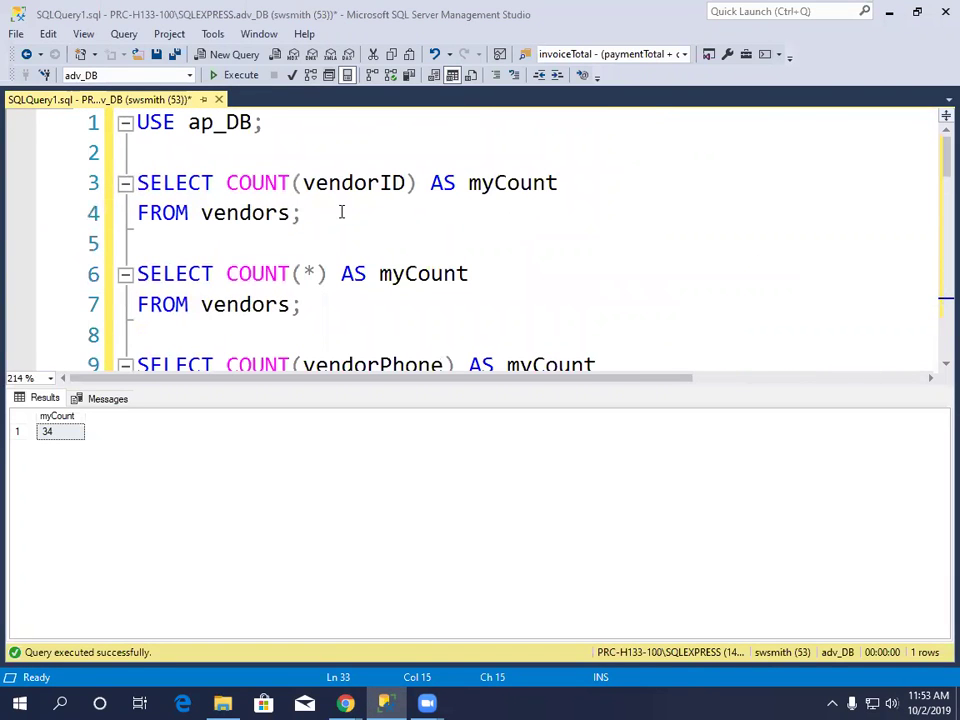
click(556, 183)
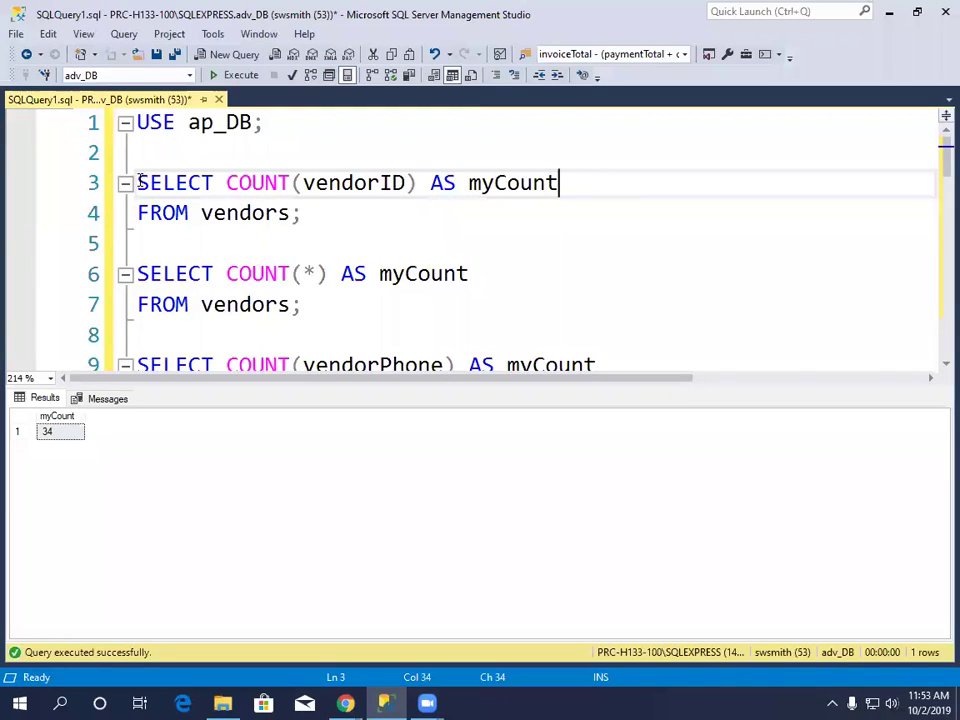
Execute the COUNT(vendorID) query on vendors by itself, followed by the COUNT(vendorPhone) query on vendors by itself
drag(141, 181, 341, 215)
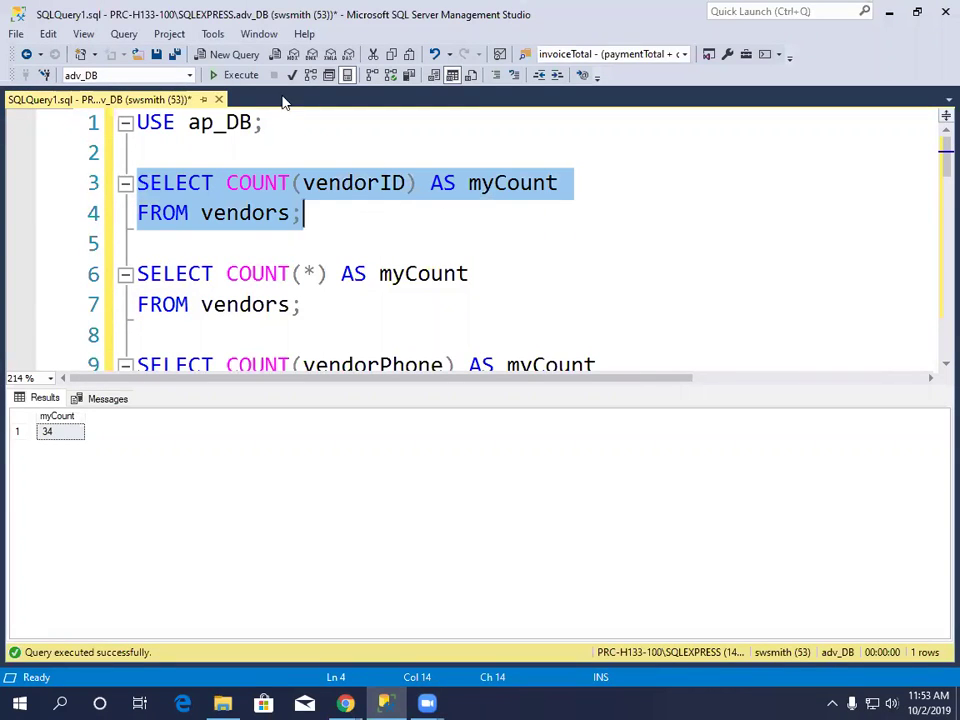
click(239, 76)
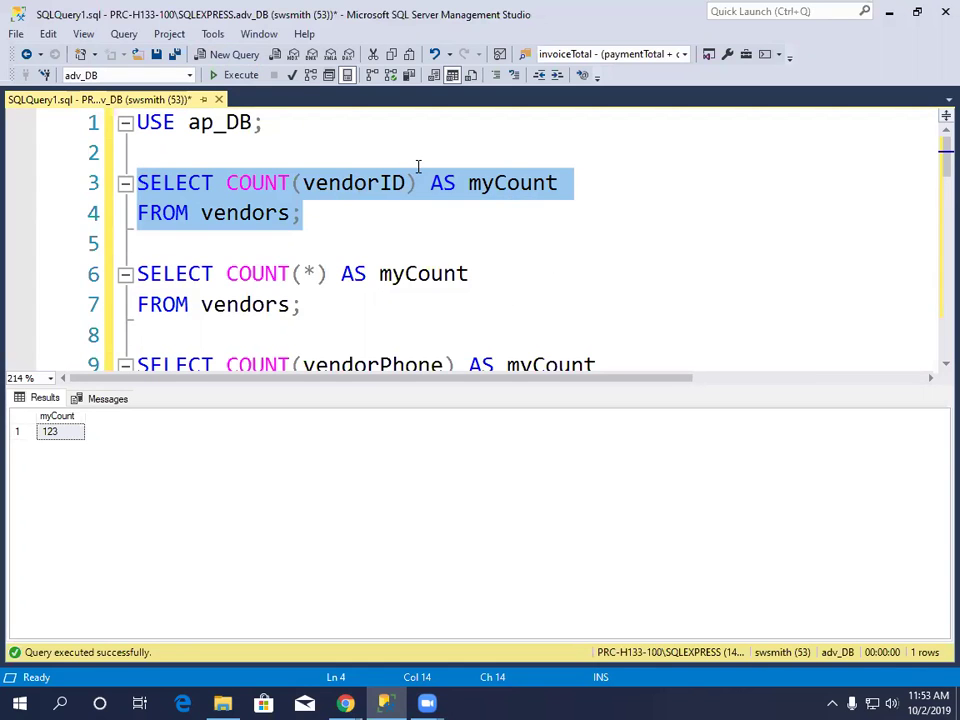
scroll(363, 212, down, 2)
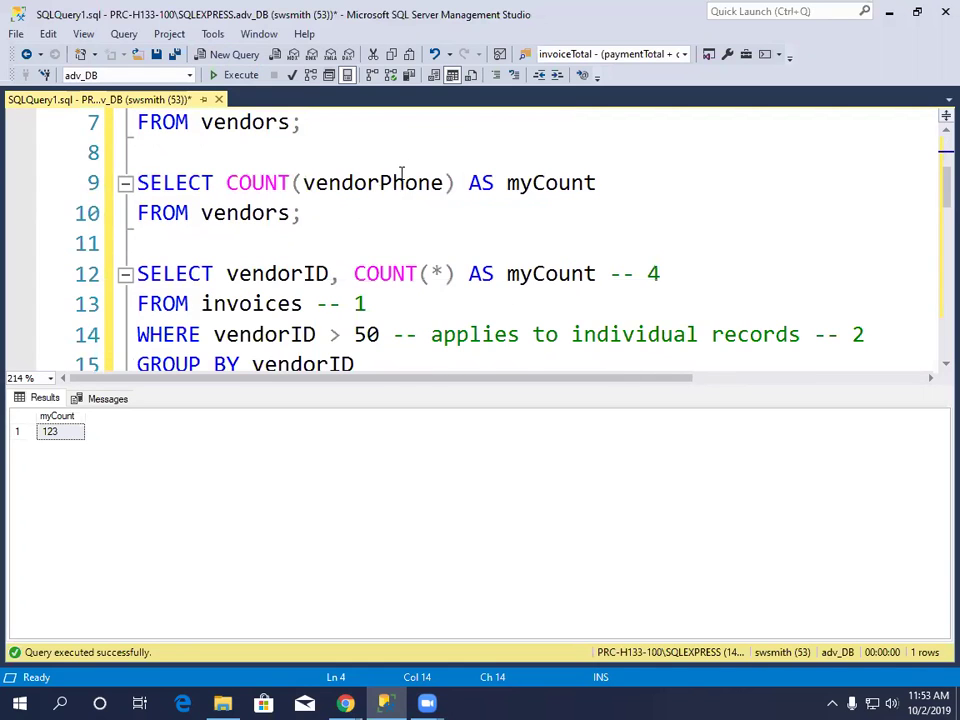
scroll(390, 178, up, 1)
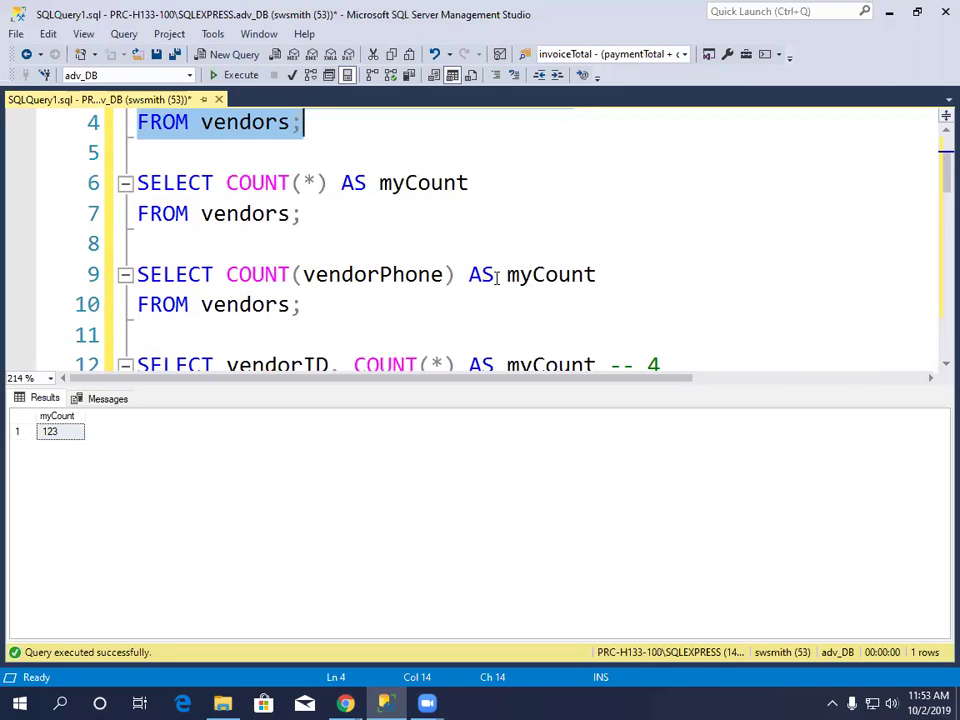
click(615, 275)
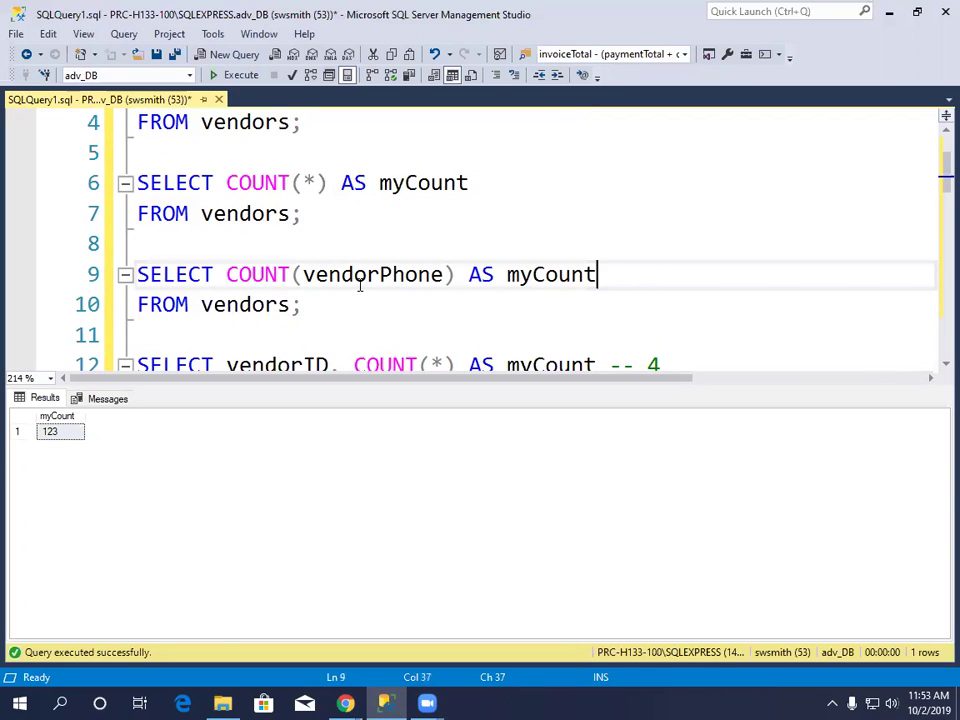
drag(135, 274, 304, 305)
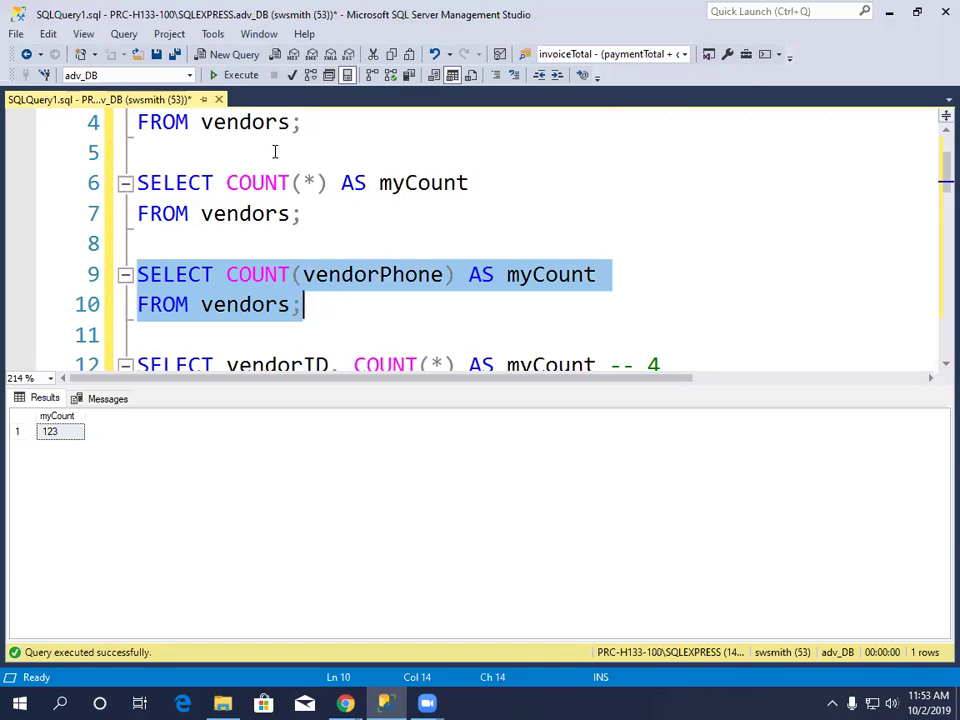
click(228, 74)
Examine the grouped invoices query, highlighting its SELECT list and comparing the selected vendorID column with the one in GROUP BY
scroll(566, 216, down, 2)
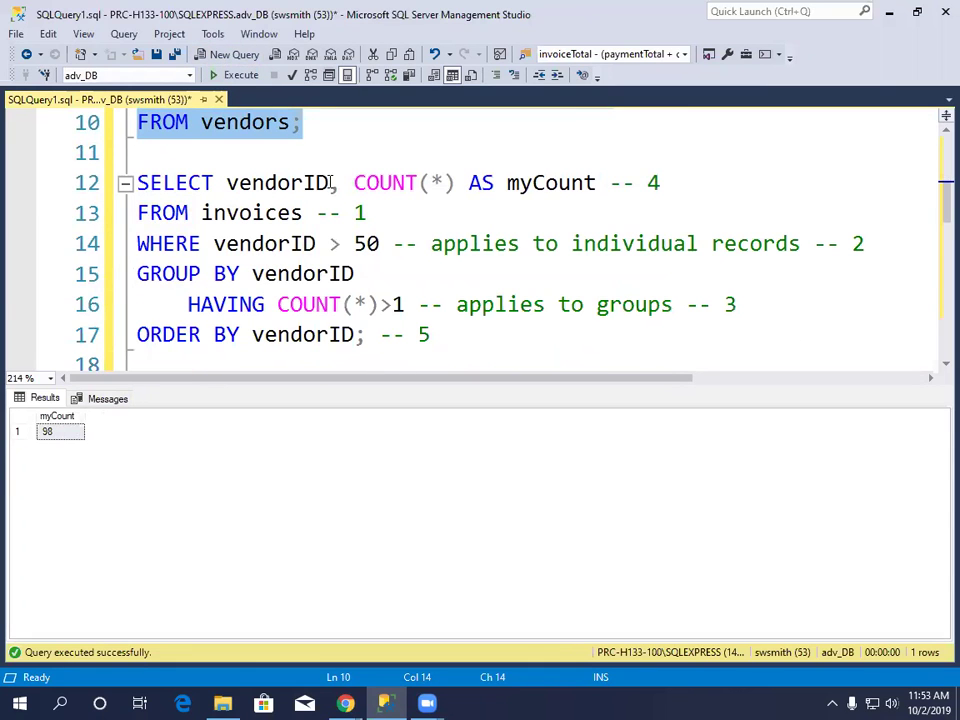
drag(140, 182, 598, 192)
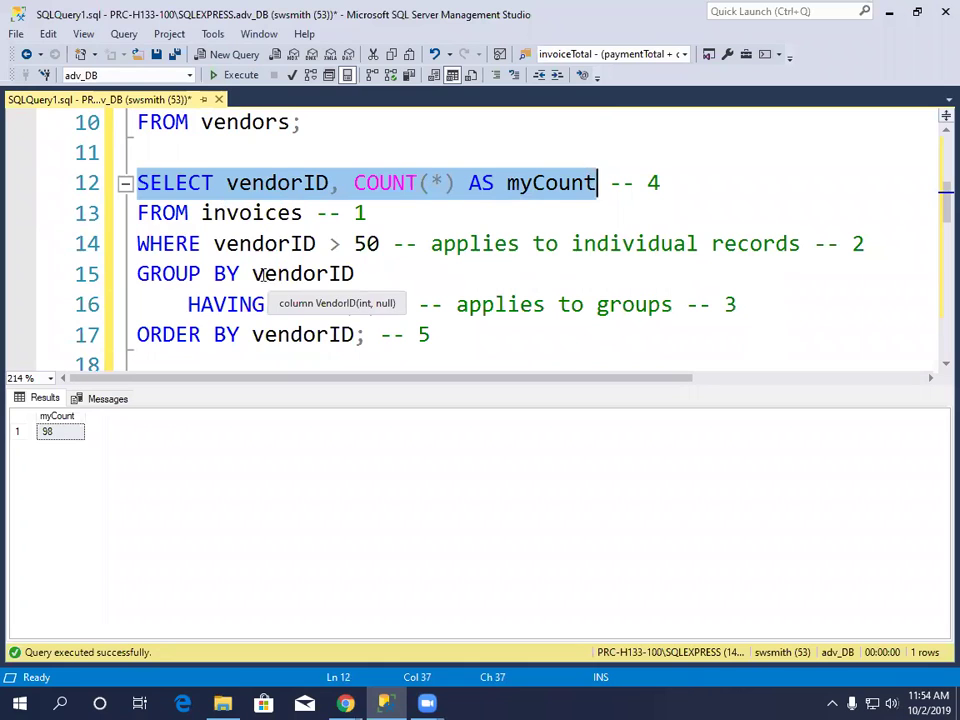
drag(253, 273, 356, 272)
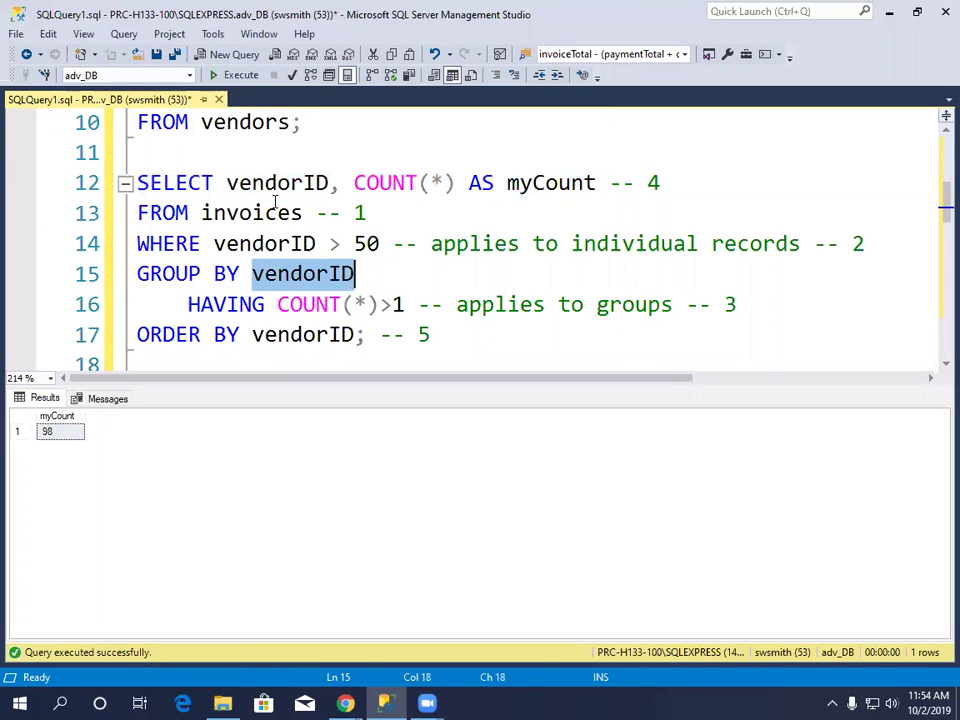
click(227, 183)
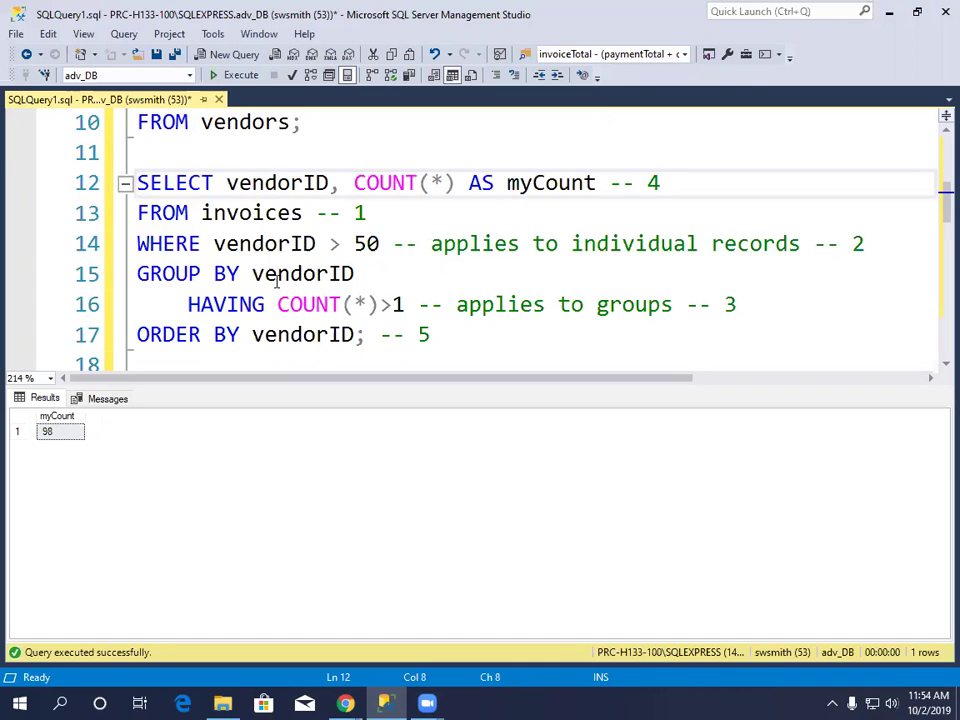
drag(253, 273, 360, 273)
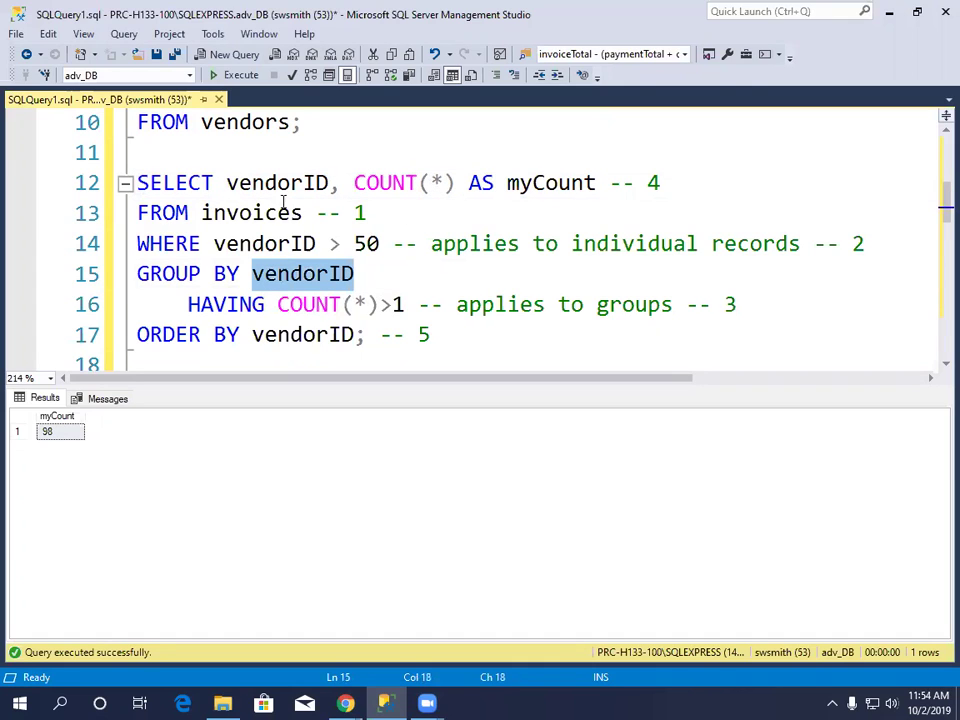
click(232, 185)
drag(228, 184, 328, 183)
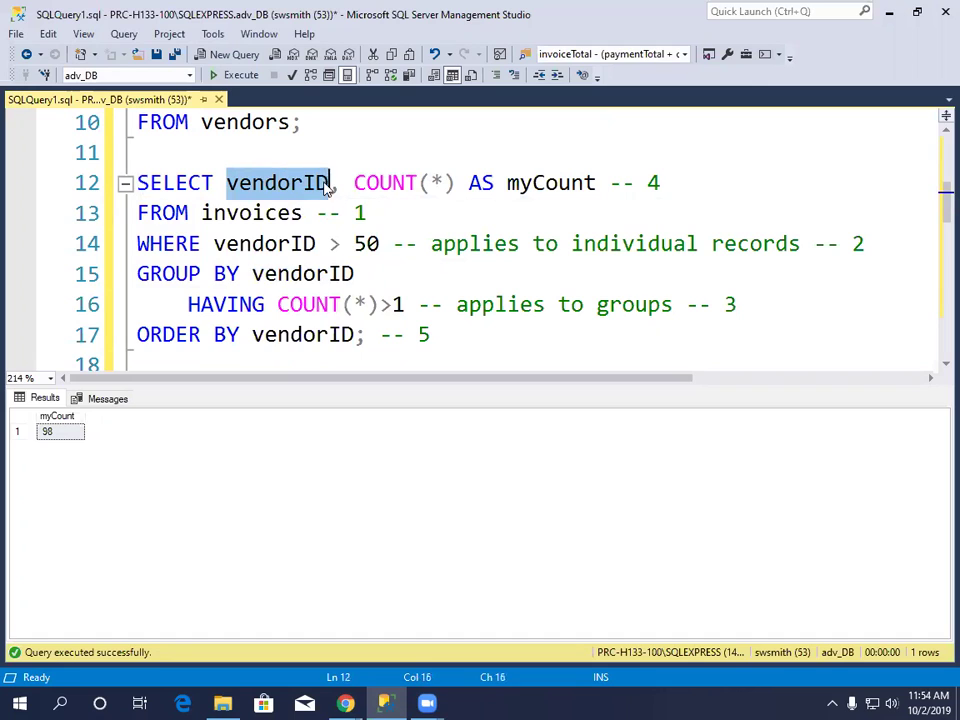
click(358, 274)
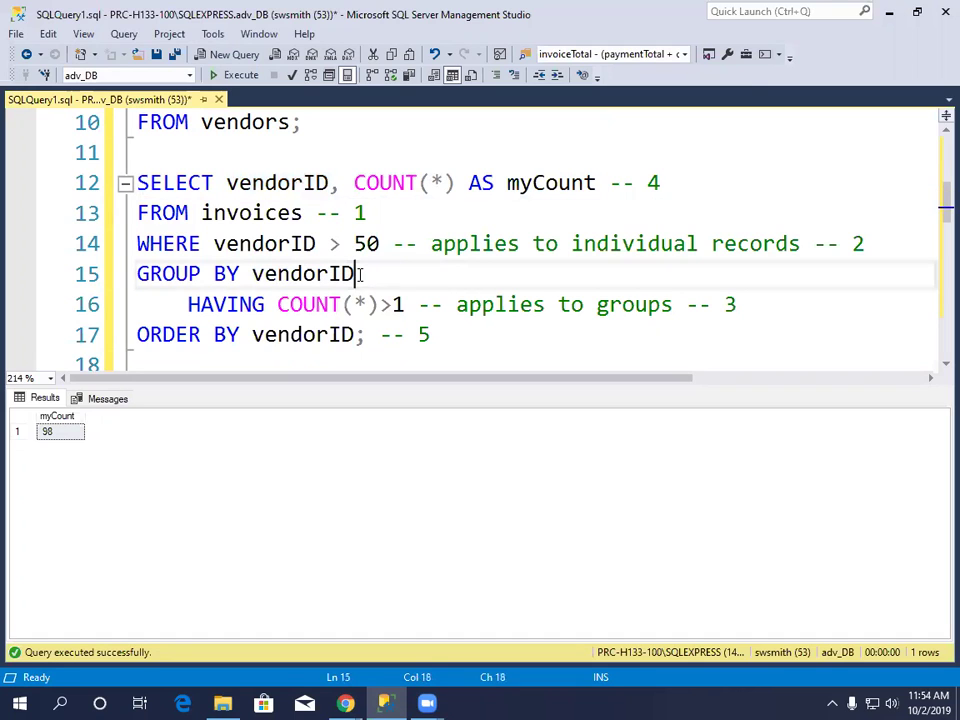
Comment out the HAVING and WHERE lines of the grouped invoices query and execute only that query, from SELECT through ORDER BY vendorID
click(190, 304)
text(--)
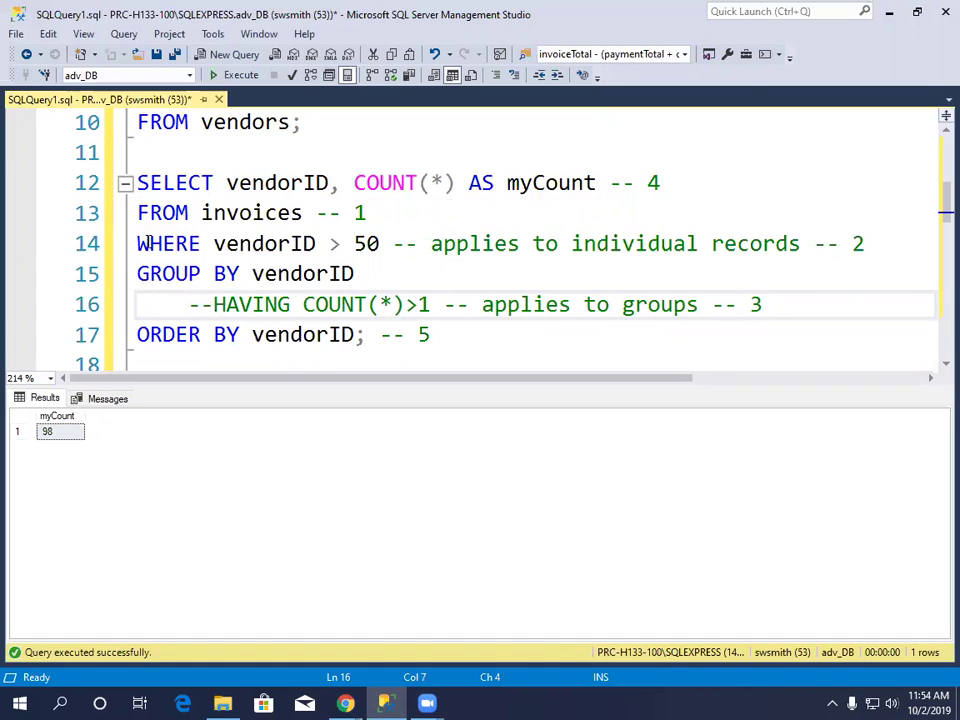
click(139, 243)
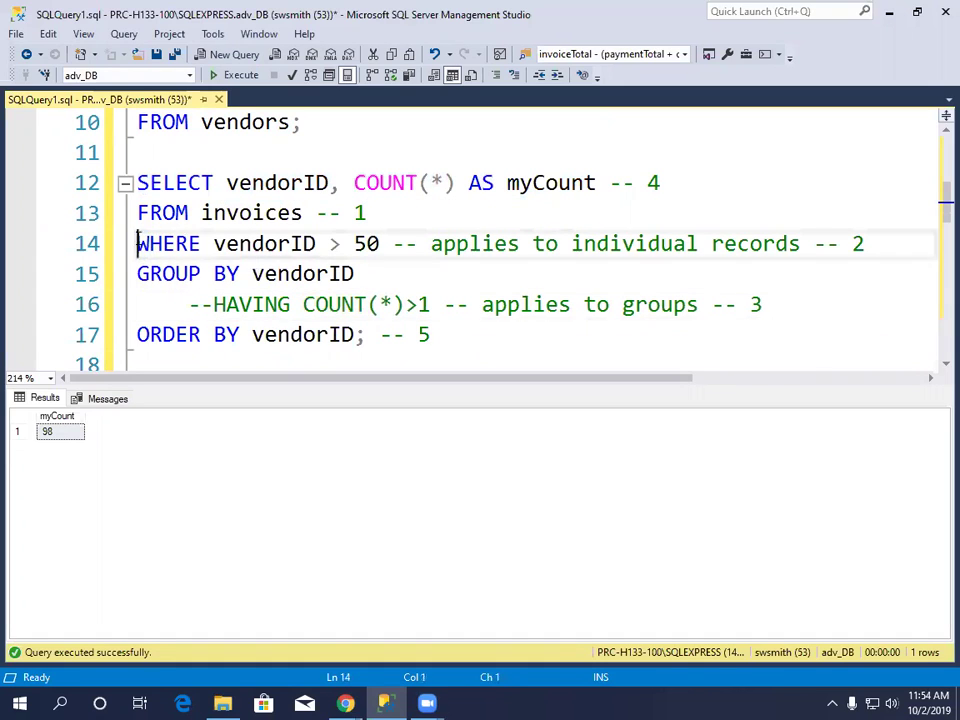
text(--)
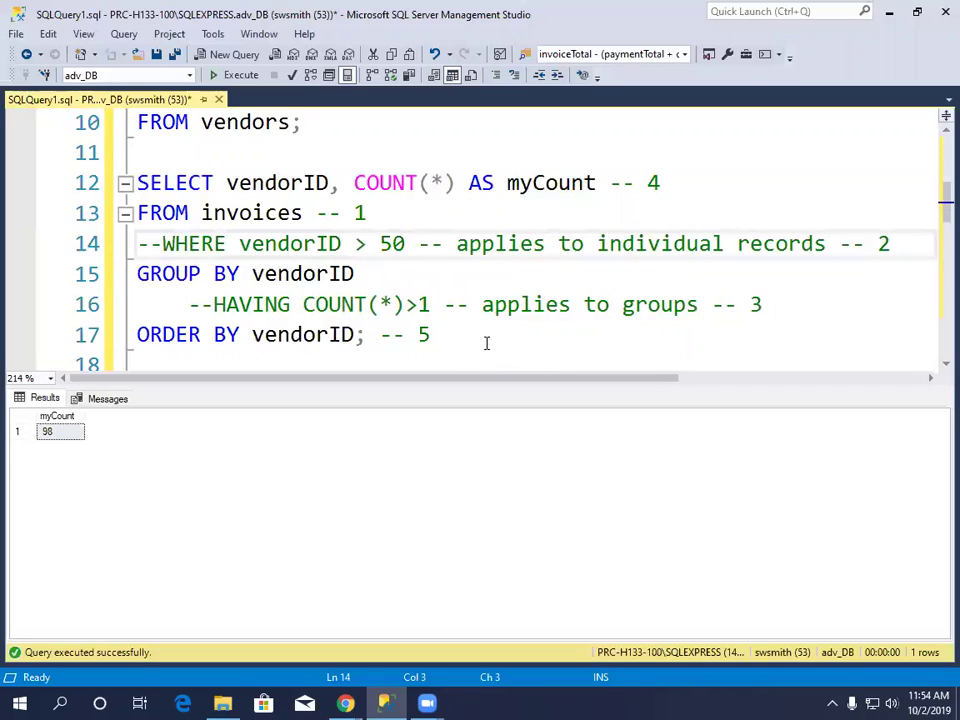
drag(137, 183, 370, 344)
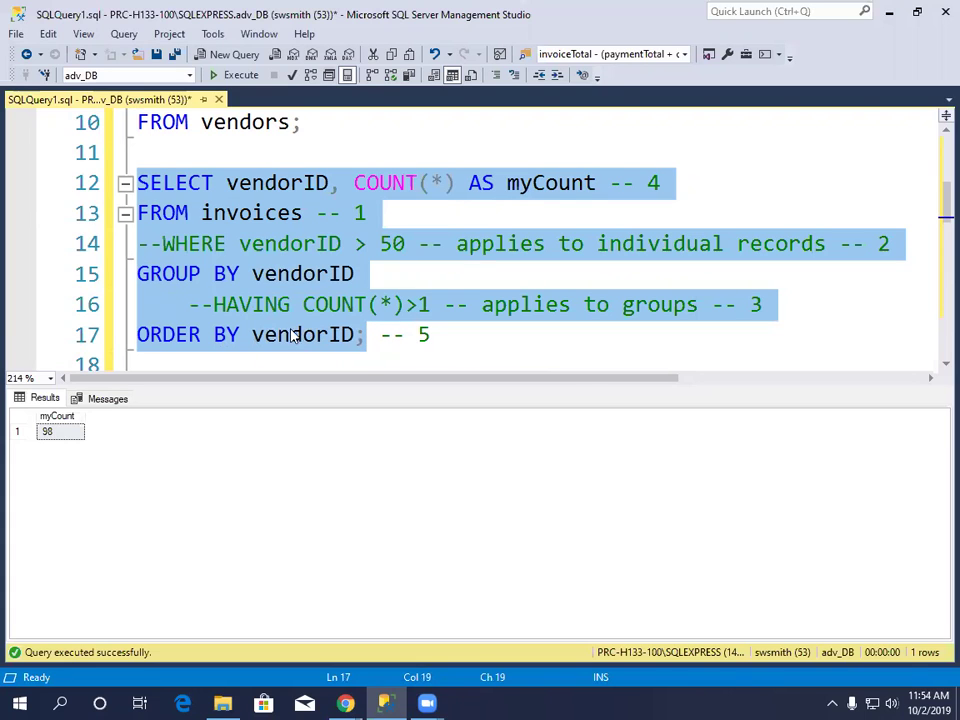
click(224, 75)
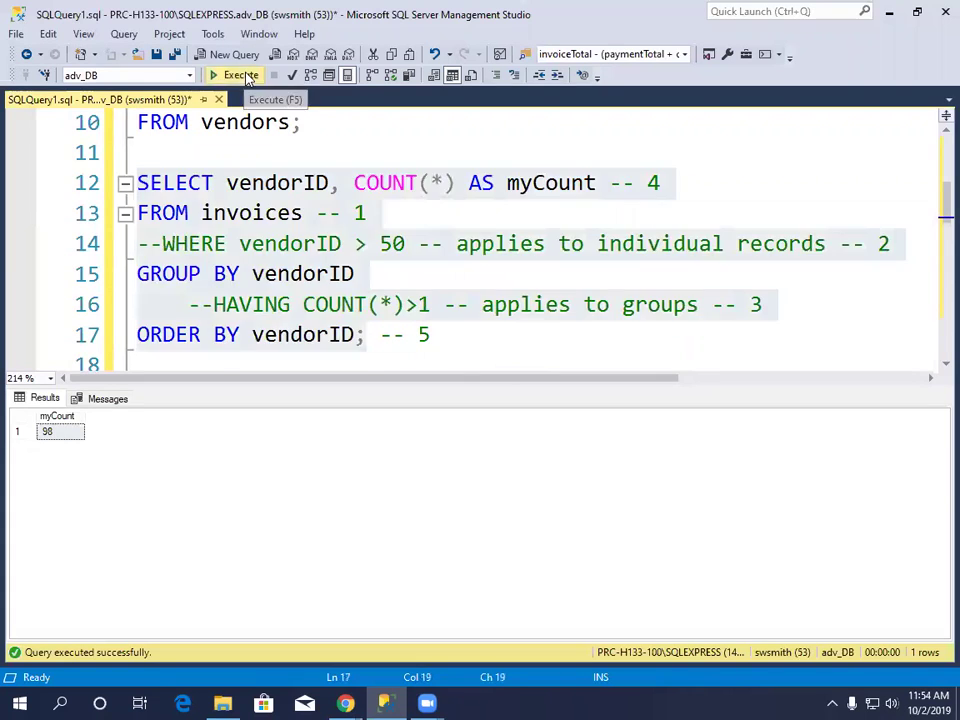